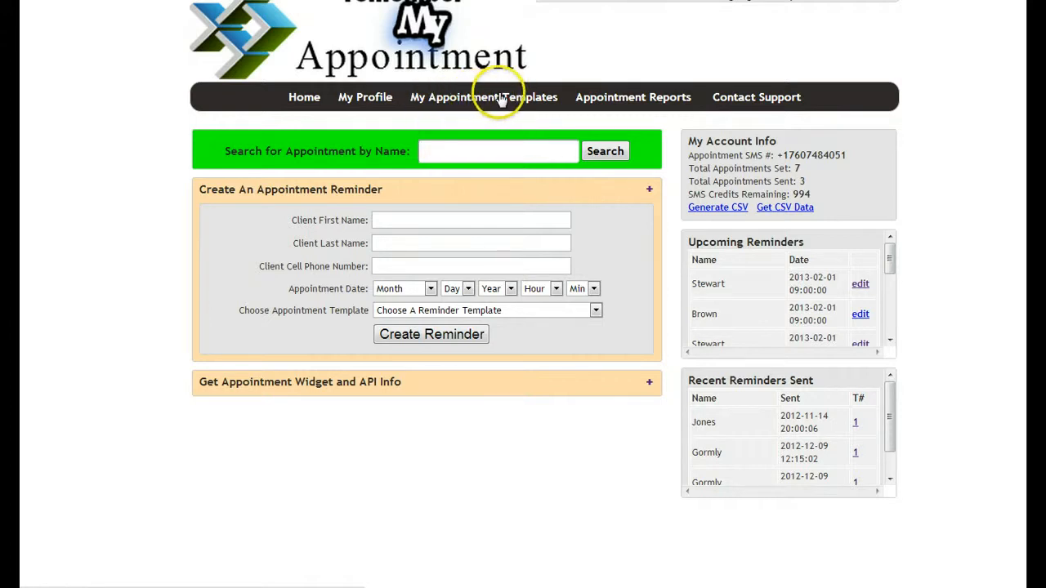
Open the appointment templates page and enter Cavity Filling as the procedure to be done in the reminder template form
click(496, 100)
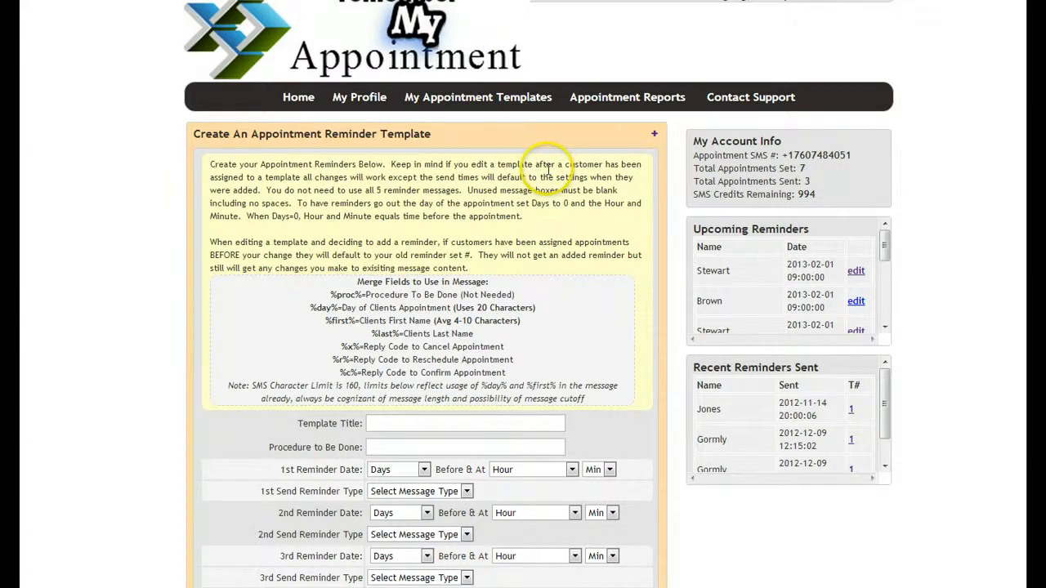
scroll(544, 168, down, 2)
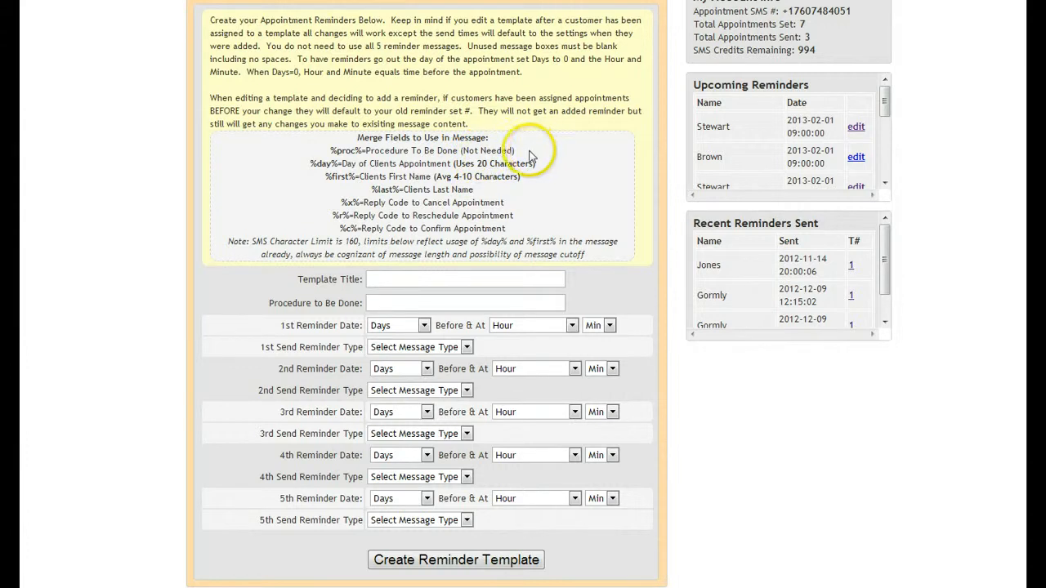
click(413, 301)
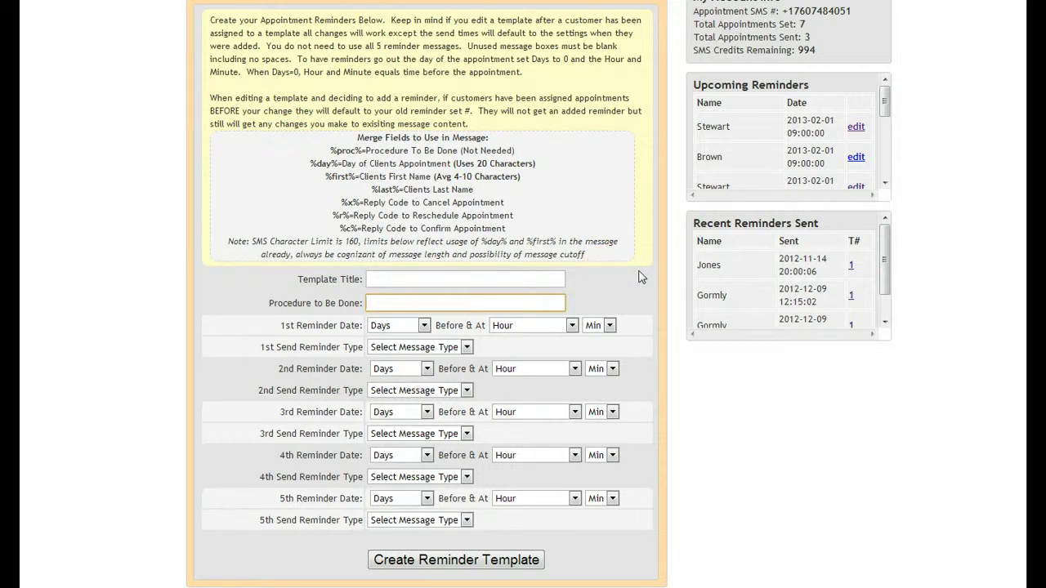
text(C)
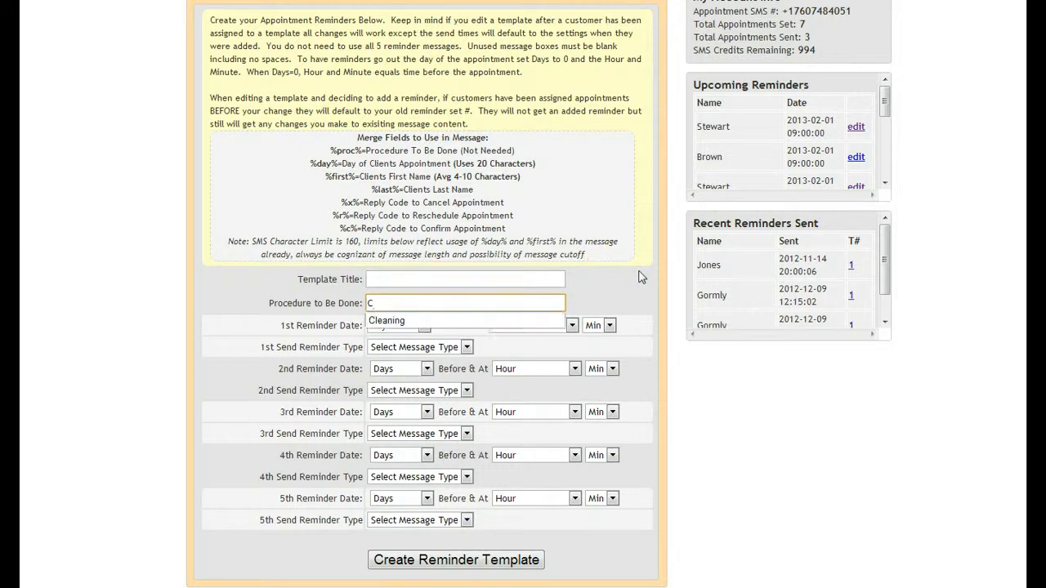
text(avity Filling)
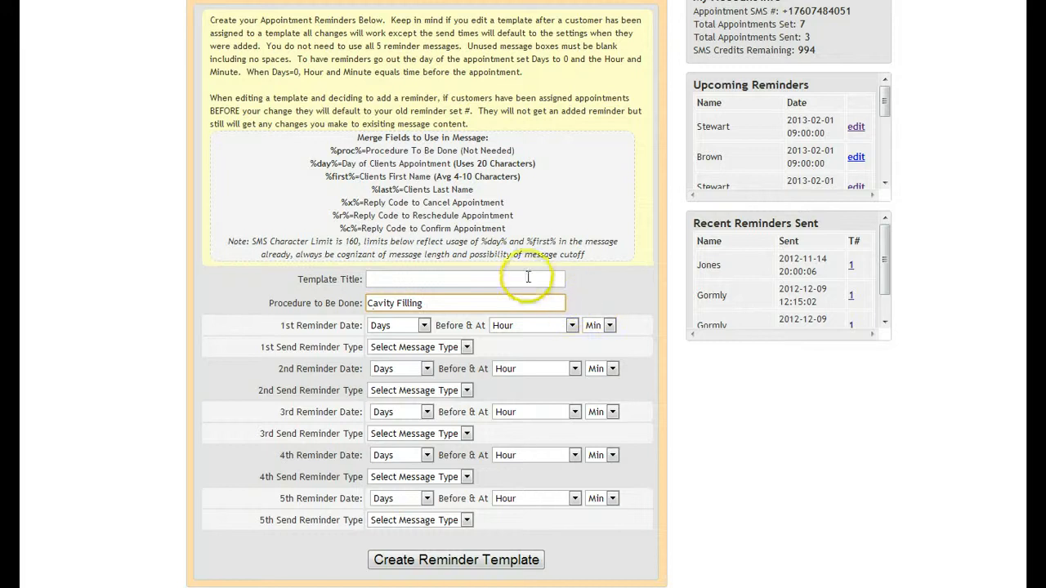
Set the reminder template's title to Cavity Filling
click(477, 280)
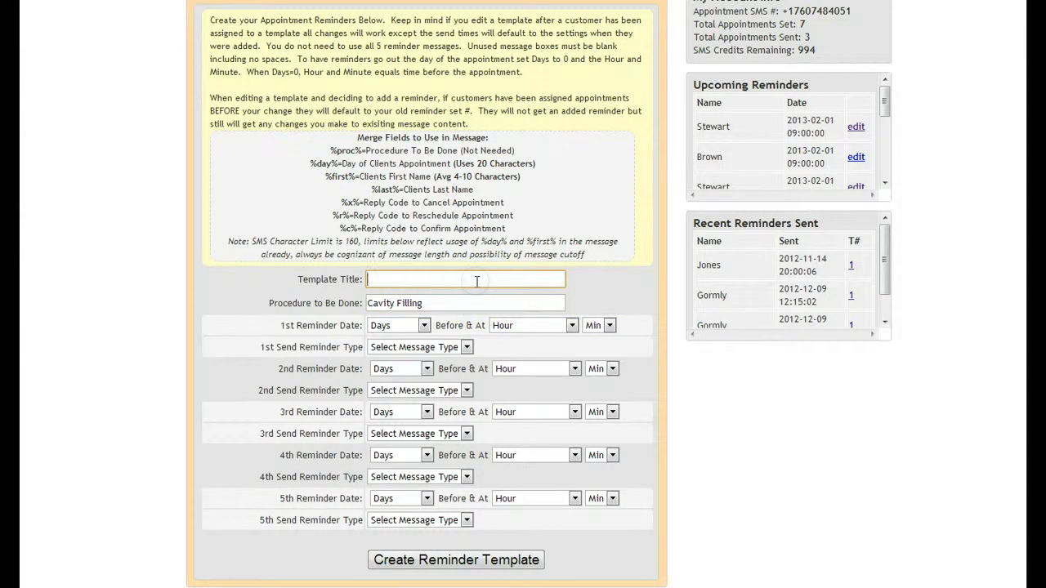
text(Cav)
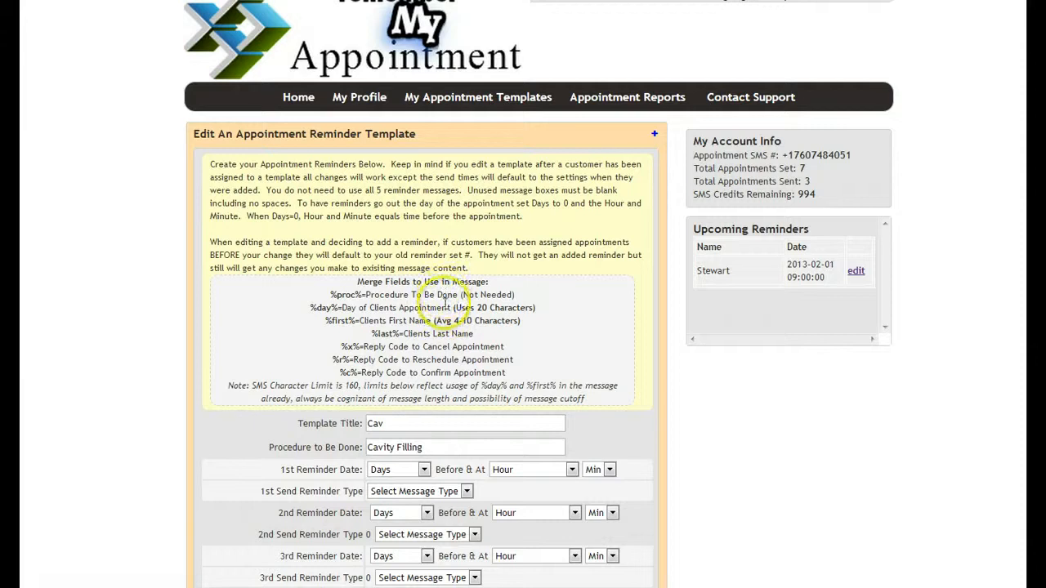
click(418, 424)
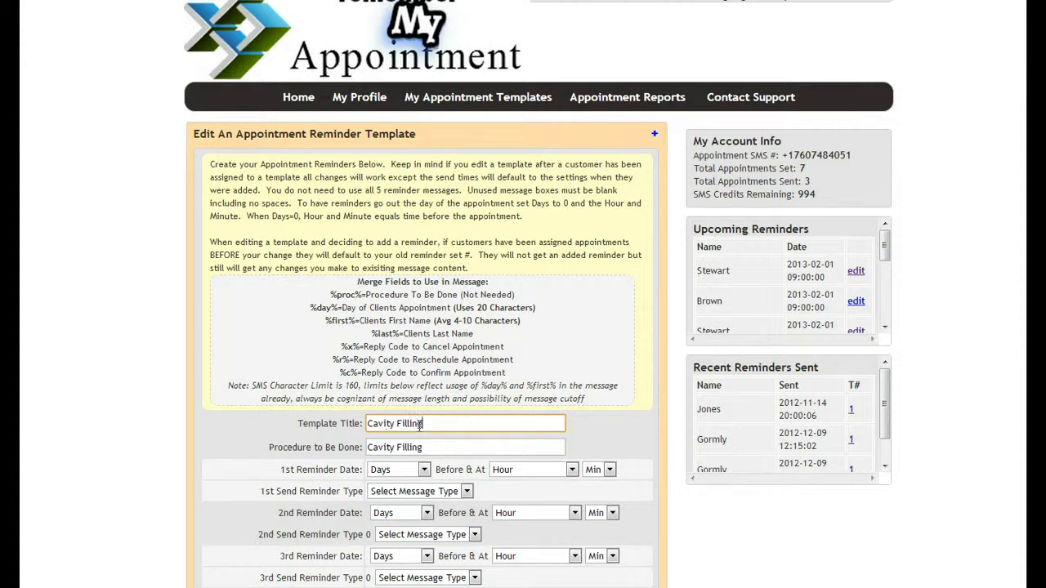
click(593, 440)
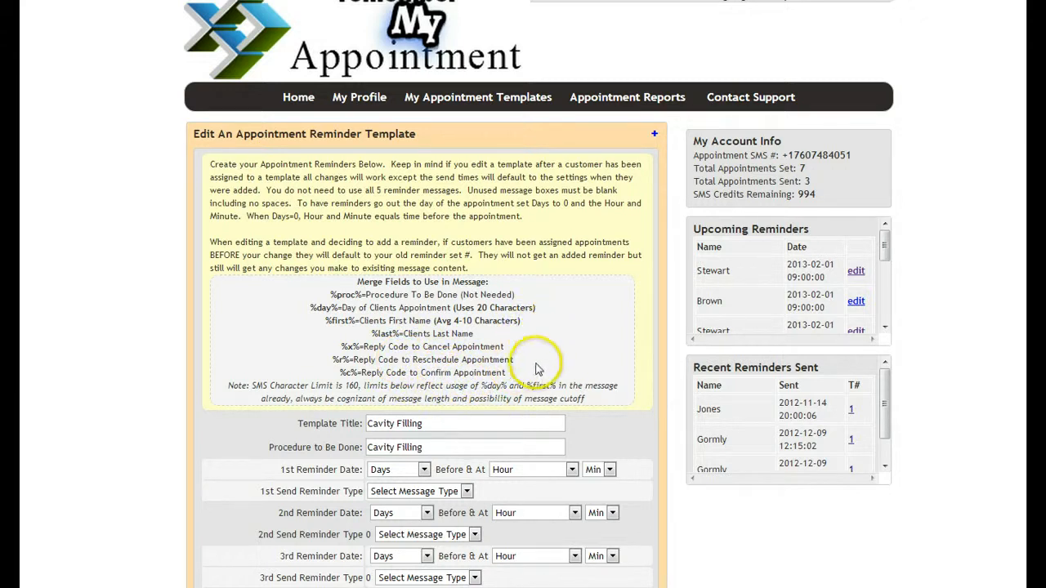
Schedule the first reminder for 10 days before the appointment at 9am (9 Hours) and 30 minutes
scroll(535, 343, down, 3)
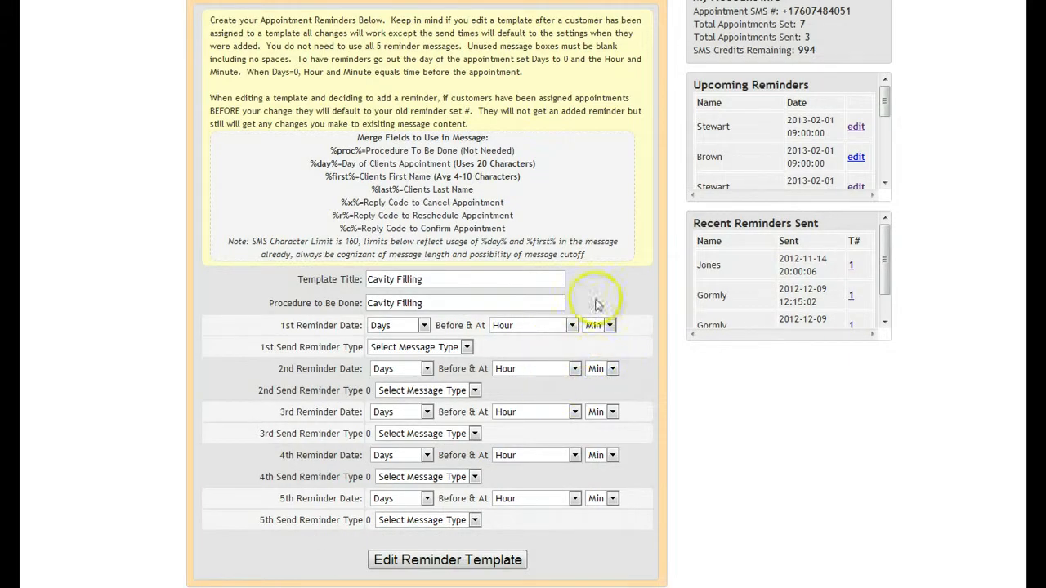
click(423, 326)
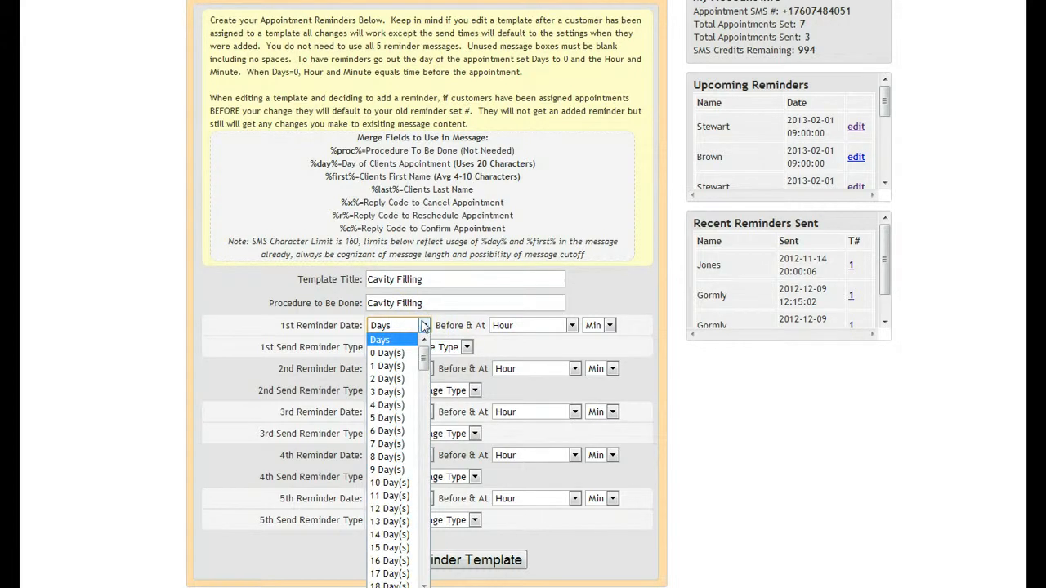
click(381, 484)
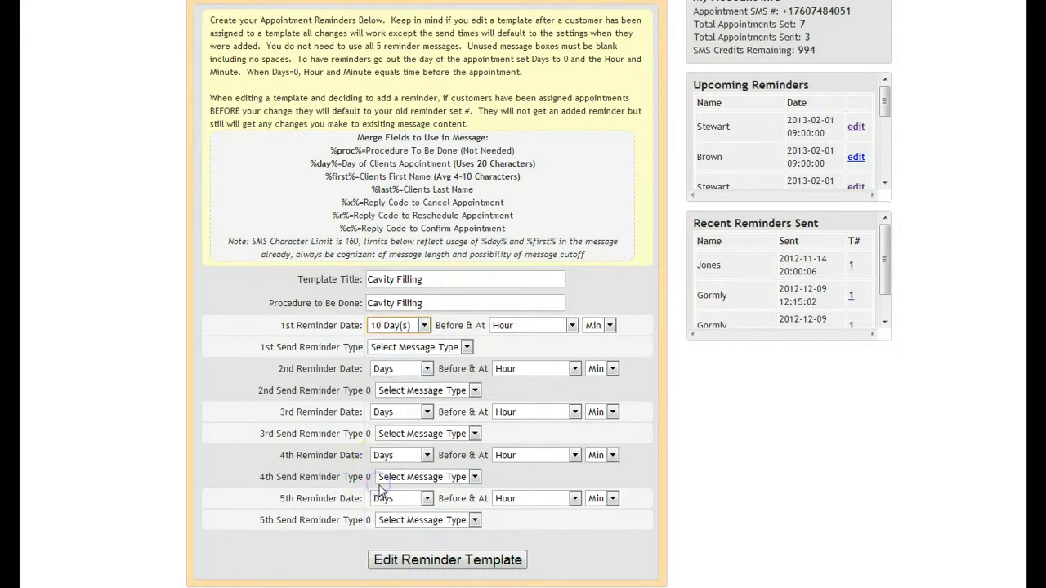
click(574, 325)
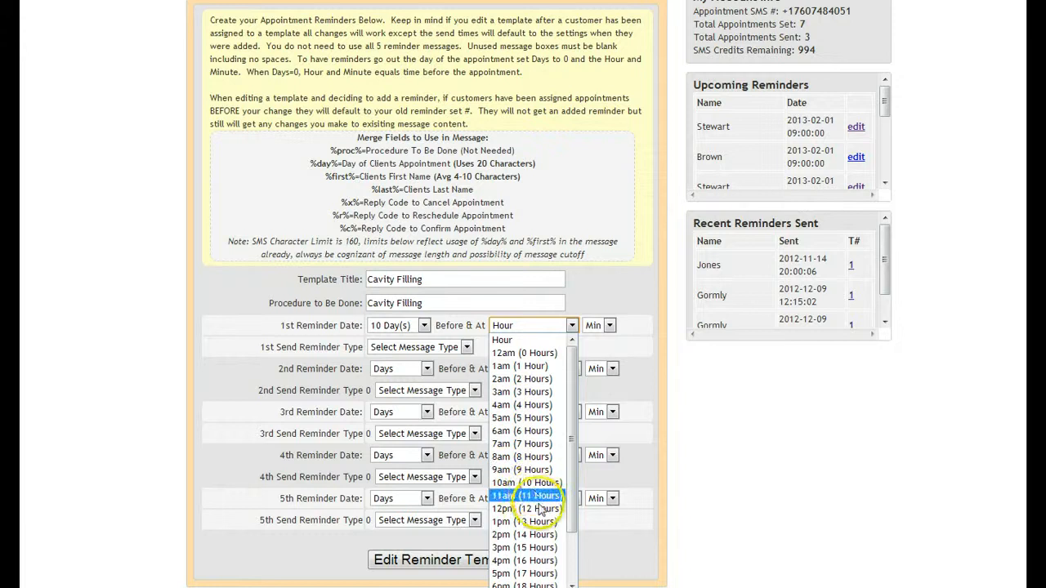
scroll(527, 510, down, 2)
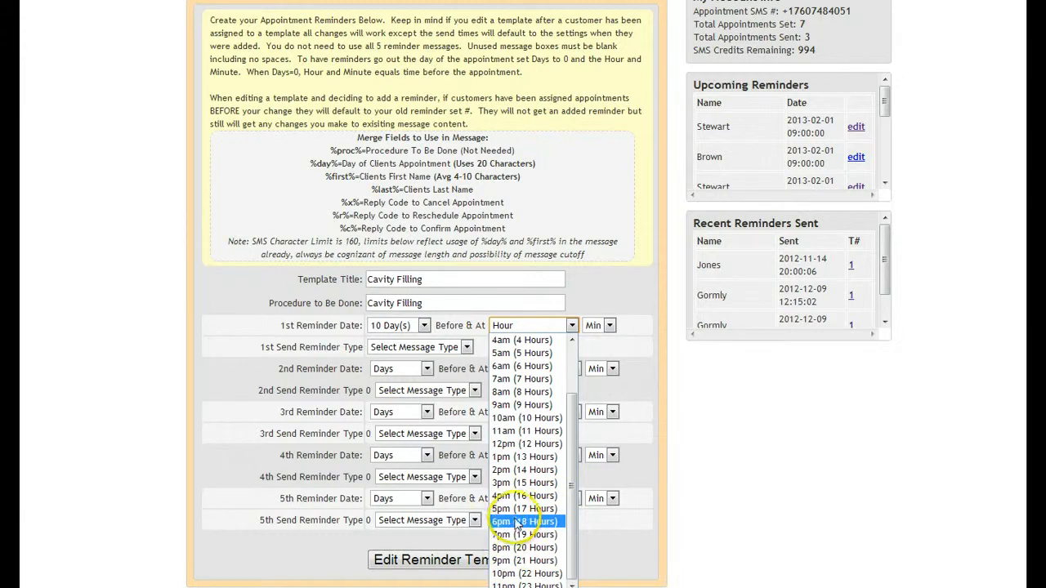
click(509, 405)
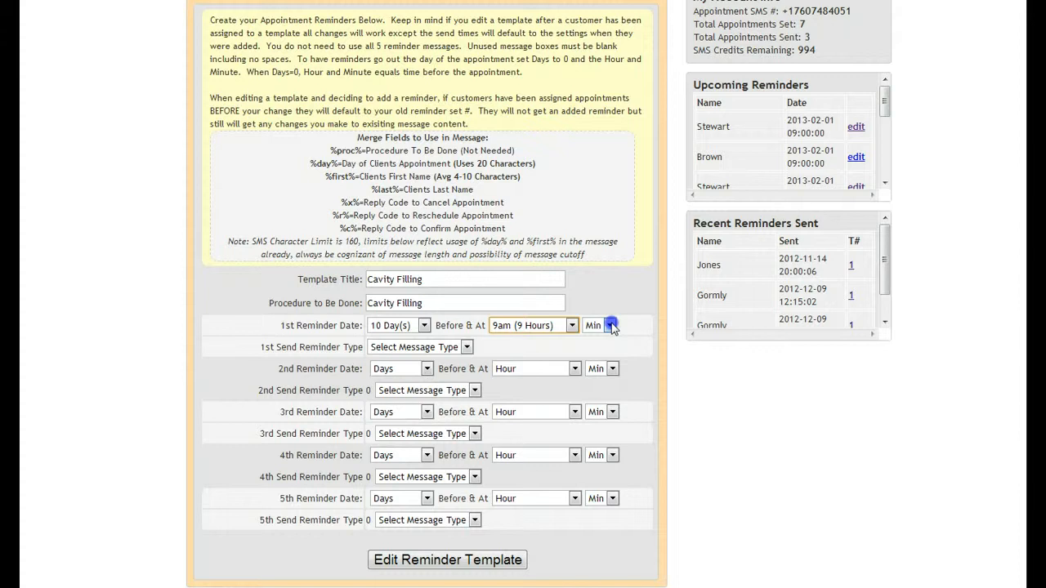
click(609, 325)
click(598, 380)
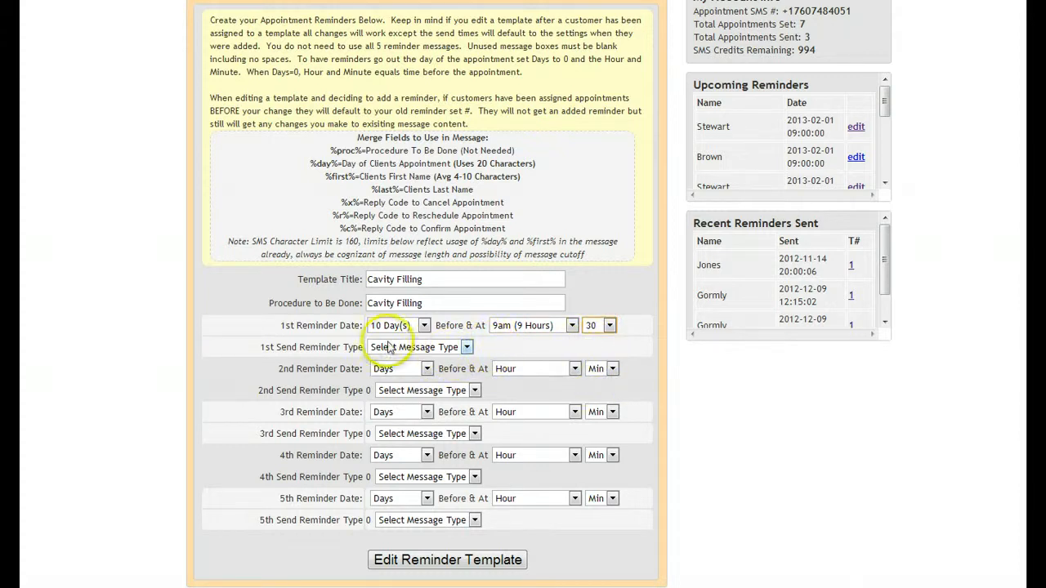
Set the first reminder's send type to SMS
click(467, 347)
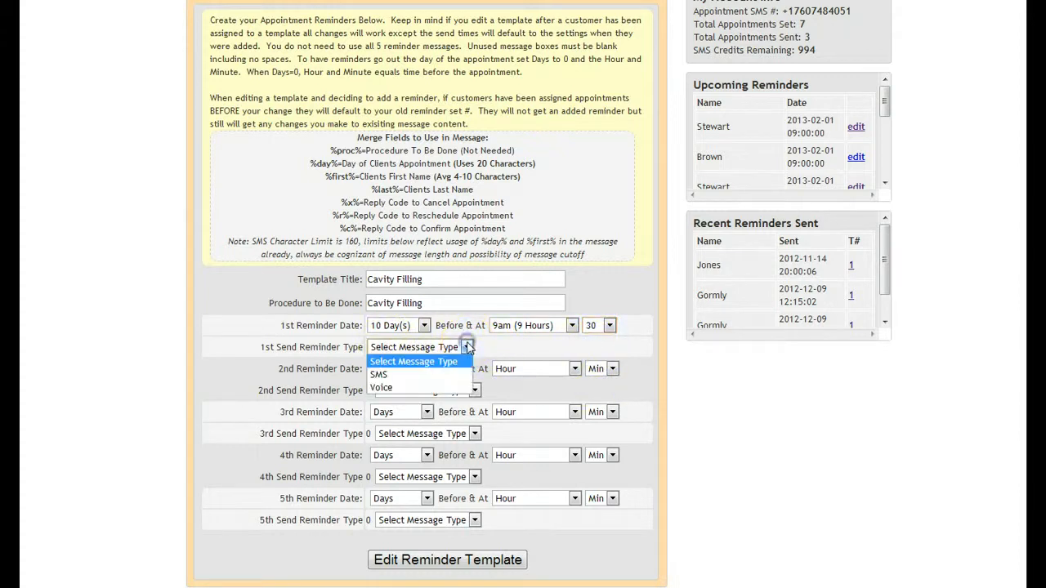
click(390, 389)
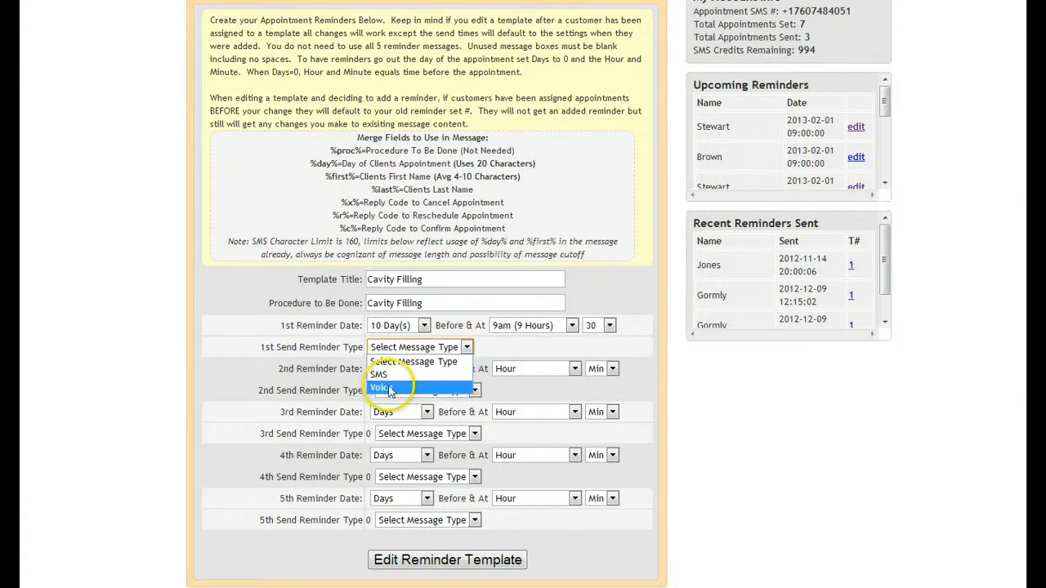
click(382, 374)
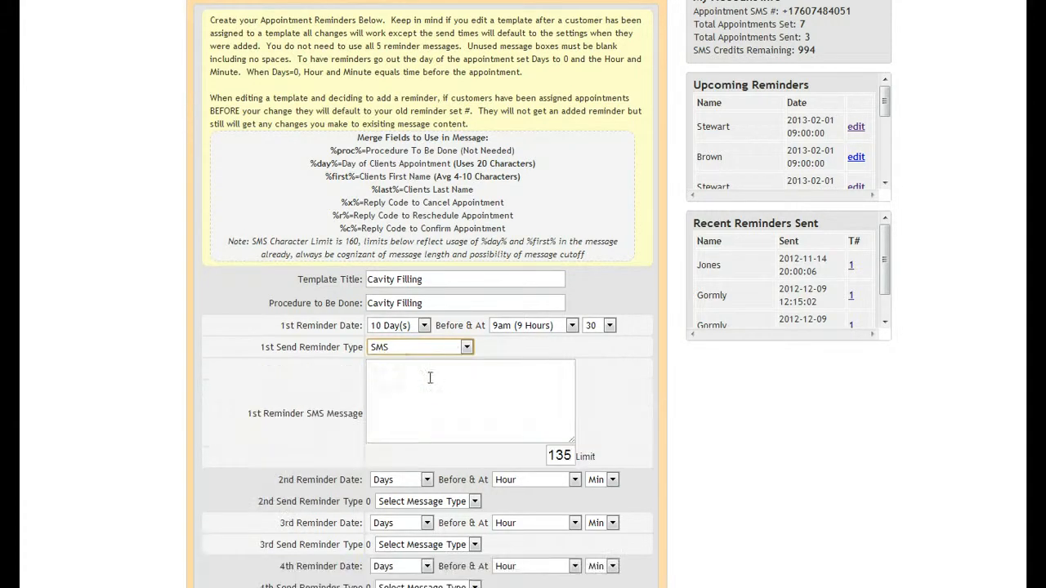
click(427, 375)
click(527, 374)
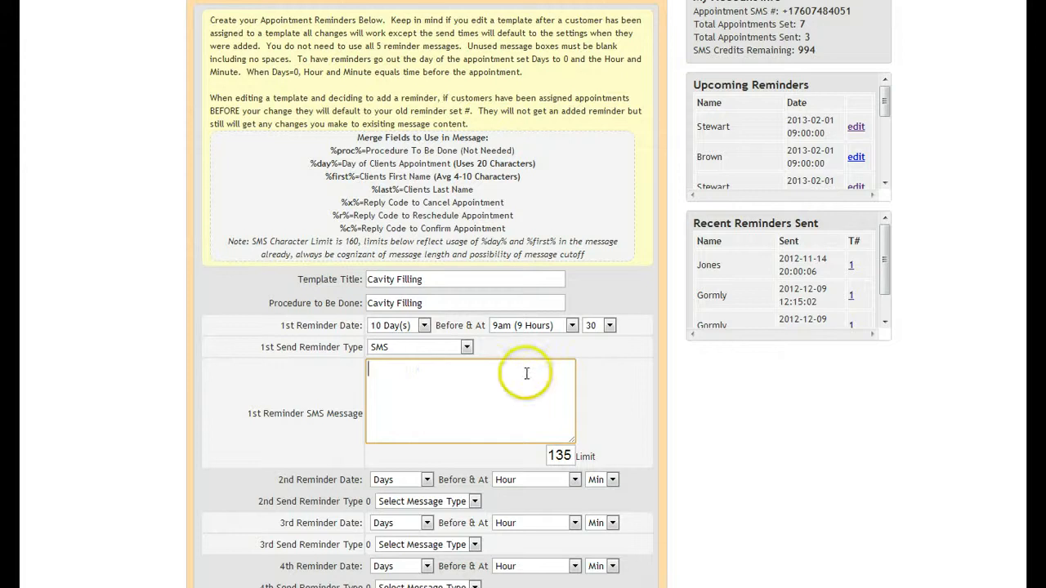
Switch the first reminder's send type to Voice to view its message field, and return it to SMS
click(466, 347)
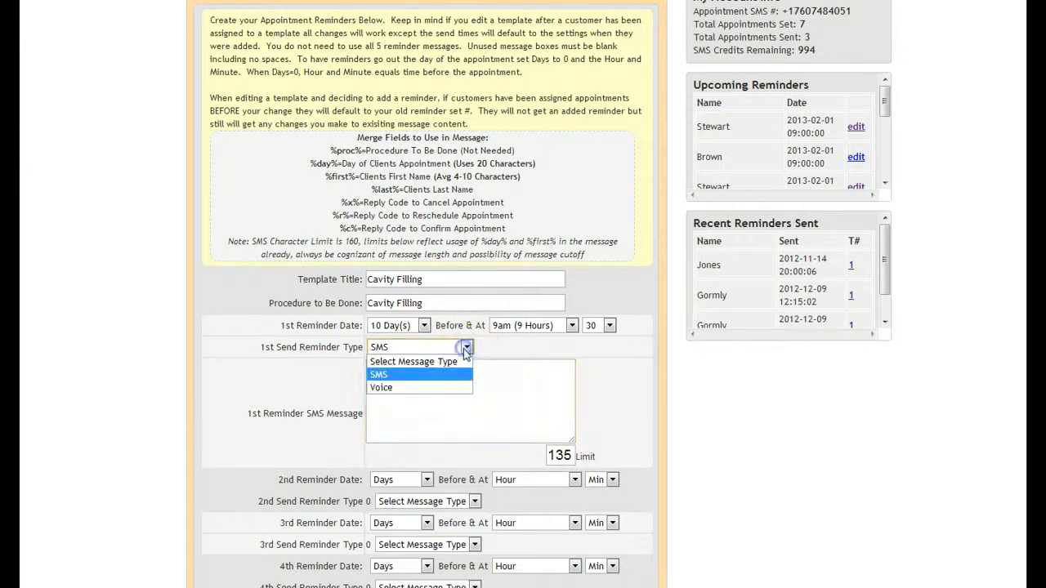
click(427, 389)
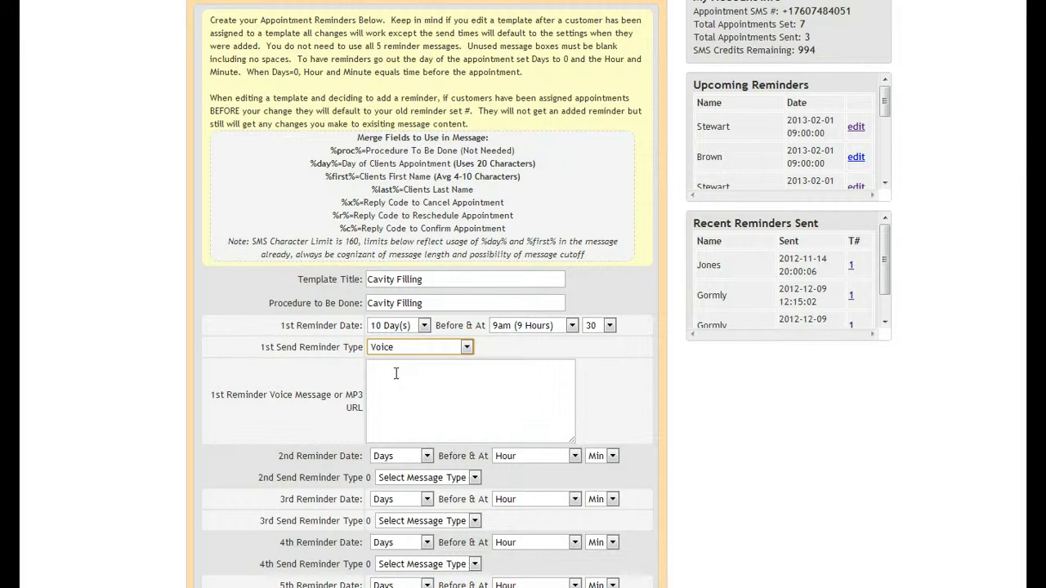
click(397, 374)
click(466, 348)
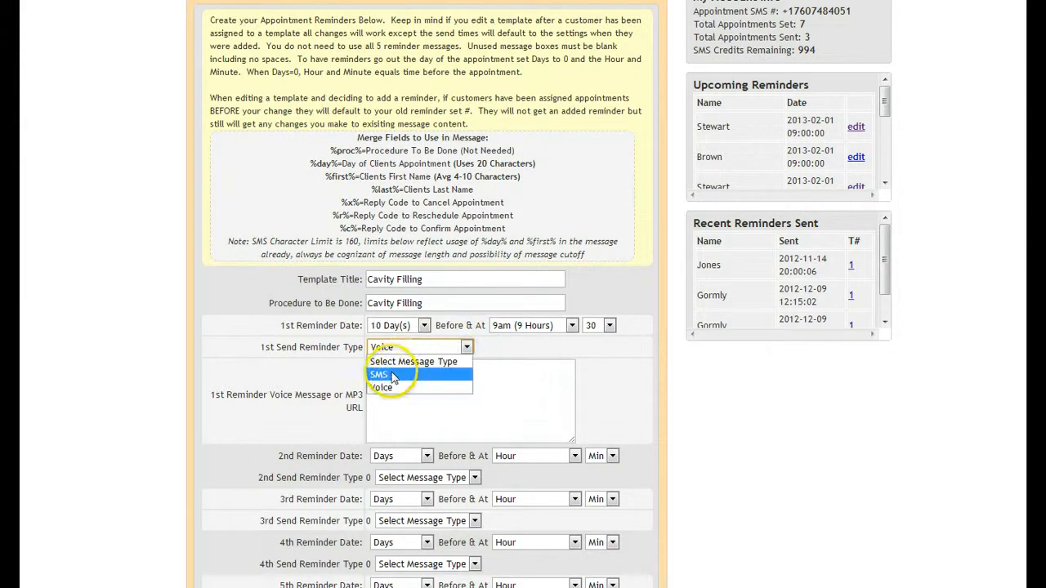
click(393, 375)
Begin the first reminder's SMS message with the client first name merge field %first%
click(432, 365)
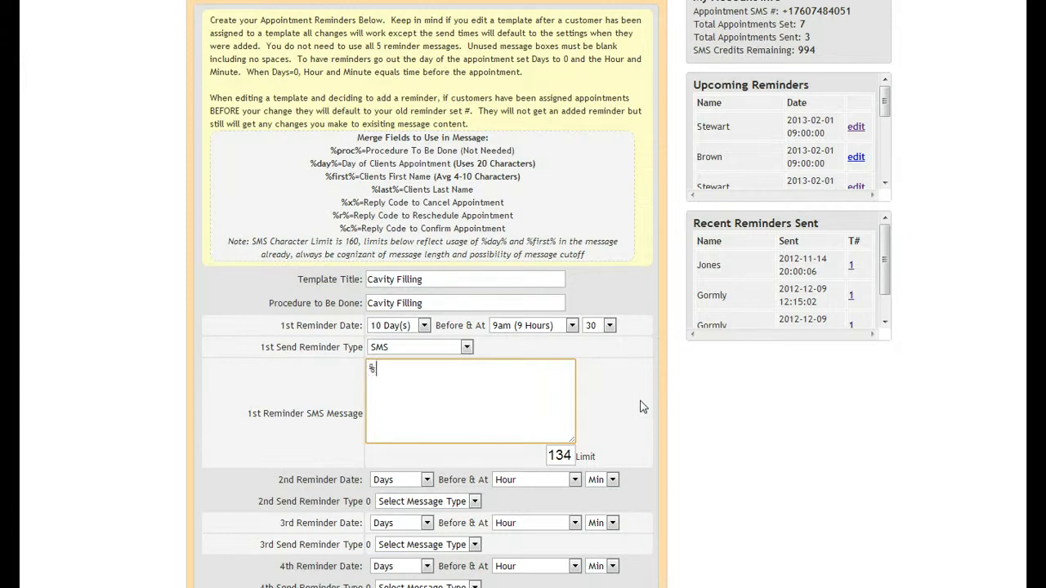
text(name%)
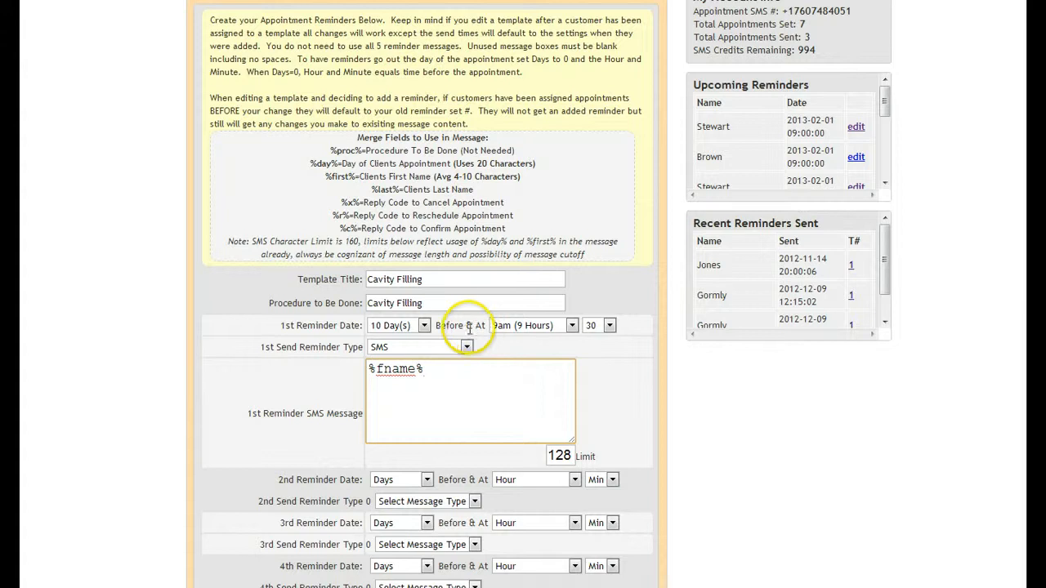
click(471, 399)
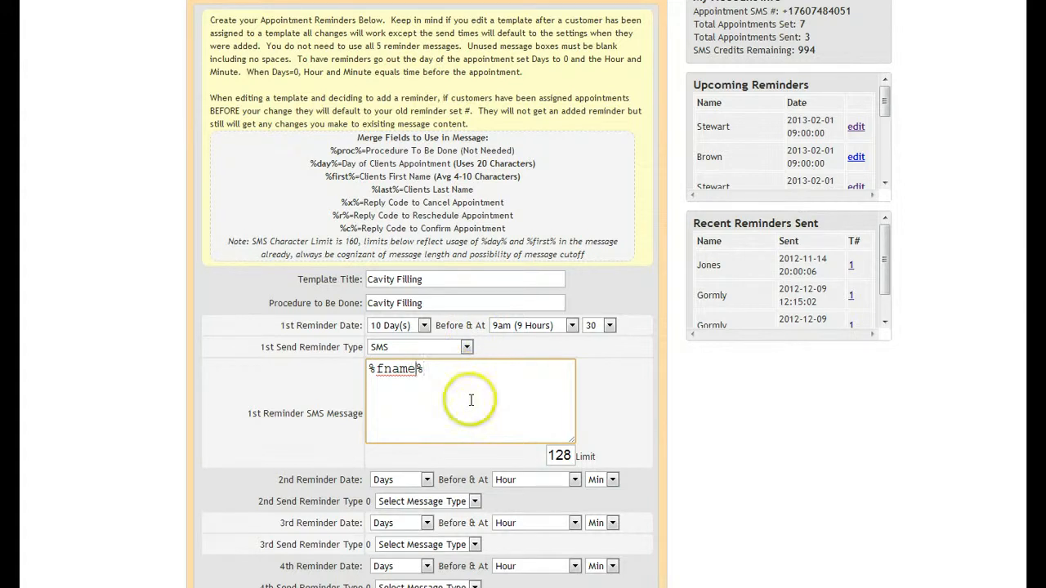
key(Left)
key(BackSpace)
key(BackSpace)
key(BackSpace)
key(BackSpace)
text(irst)
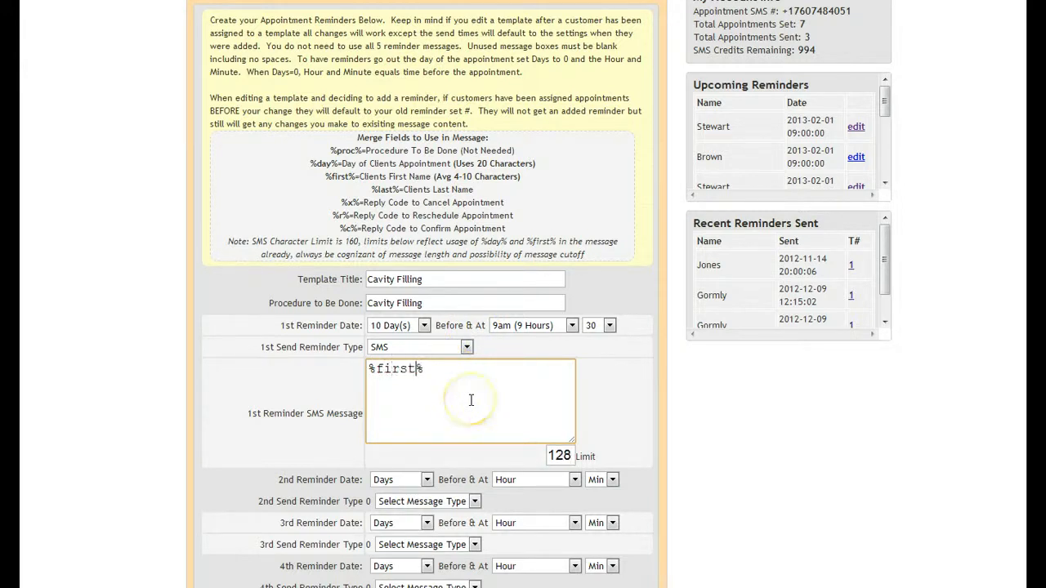
Continue the SMS message after %first% with "you have a %proc% on %day%."
click(471, 382)
text(you have a %p)
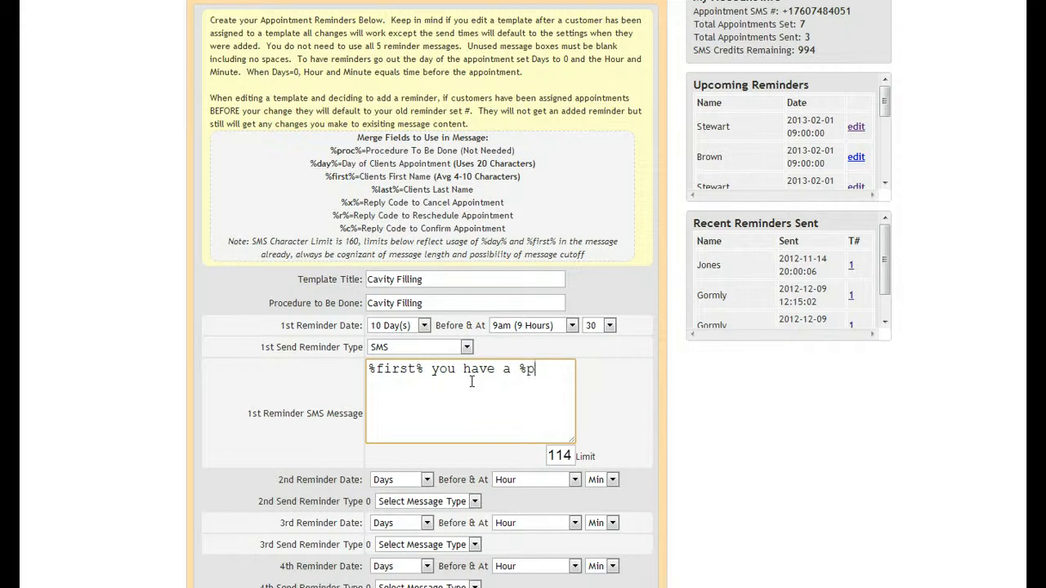
text(roc% on %day)
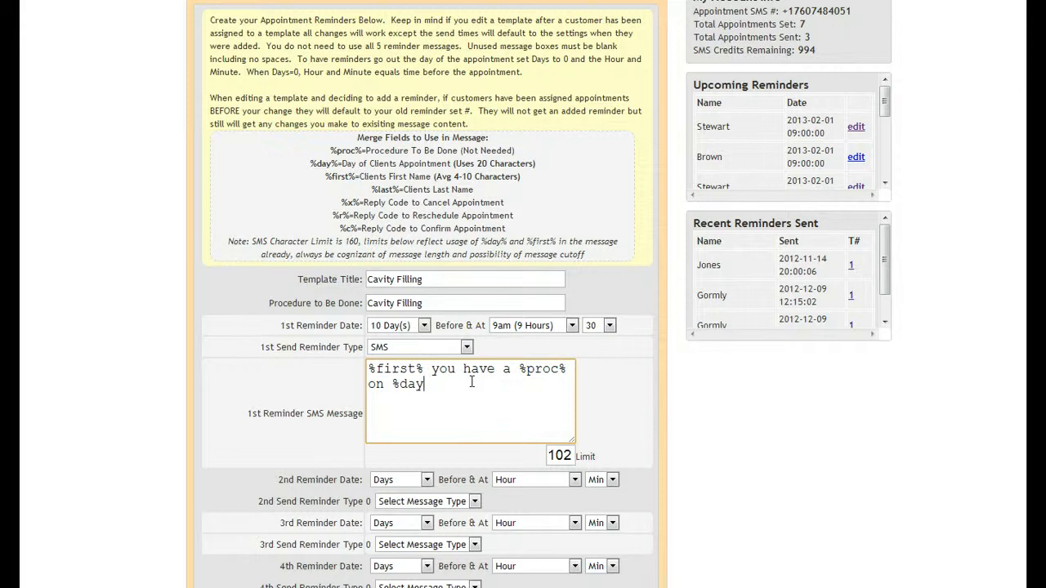
text(%)
text(.)
Add "Reply with %c% to confirm" to the first reminder's SMS message
text(Reply with %)
text(c)
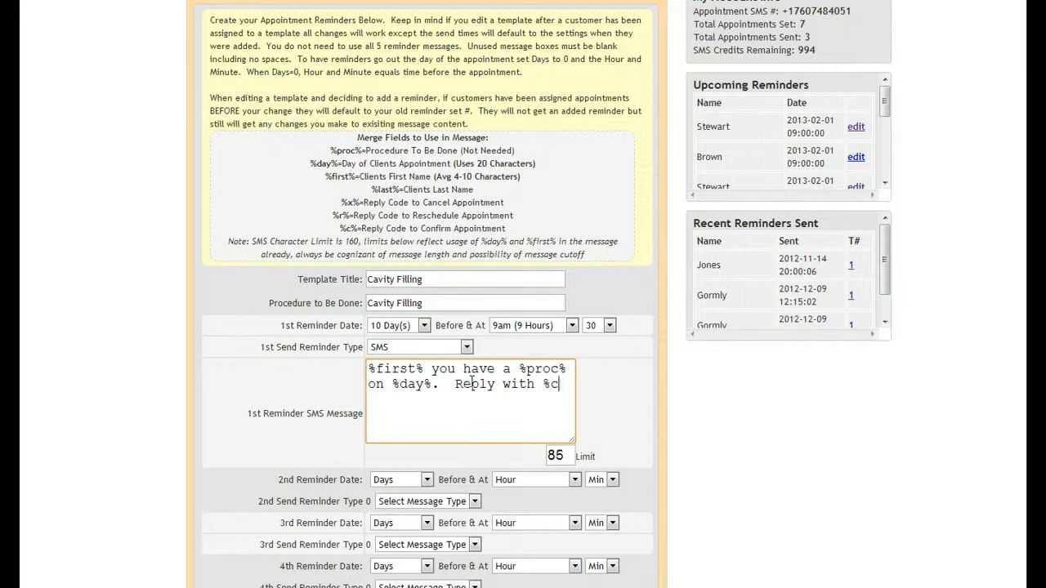
text(%)
text( to conf)
text(irm )
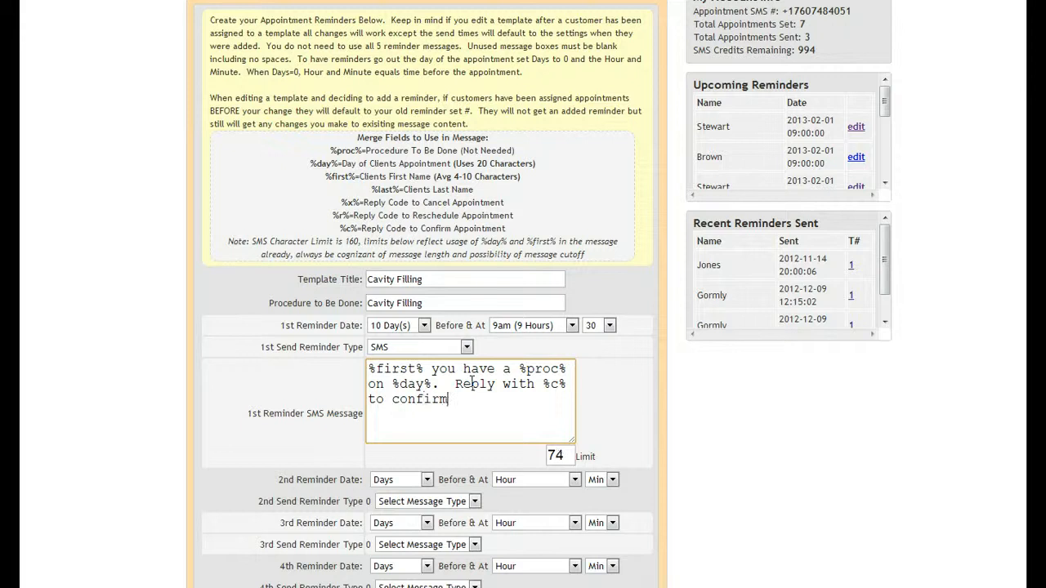
Complete the first reminder's SMS message with "or %r% to reschedule."
text(or %r% to re)
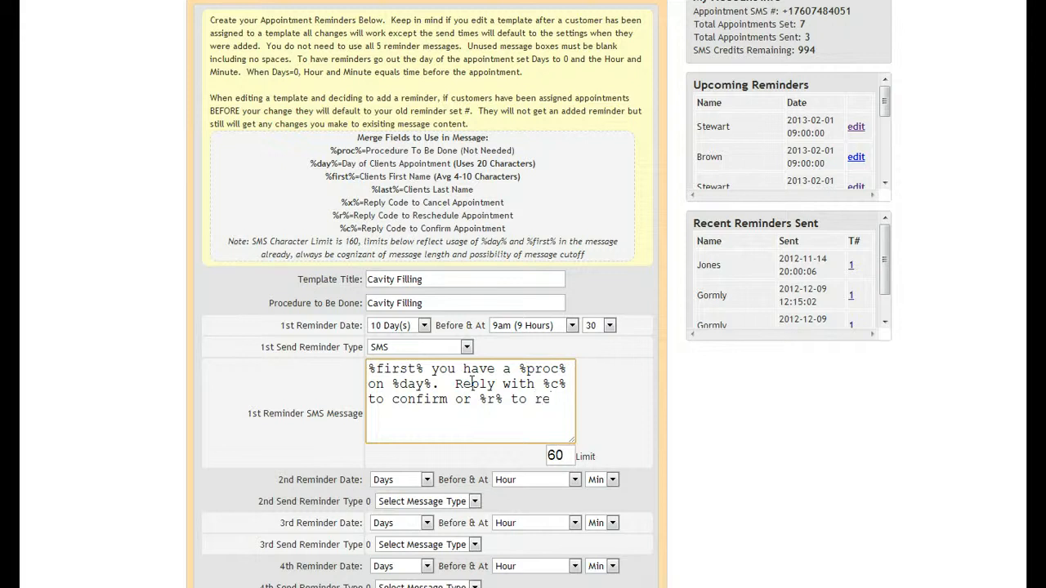
text(schedule)
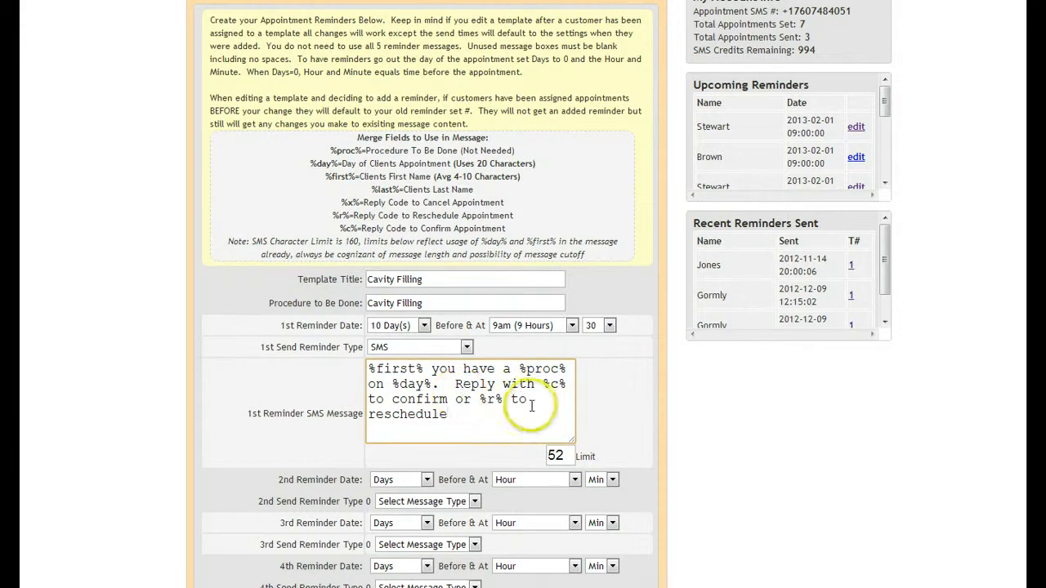
text(.)
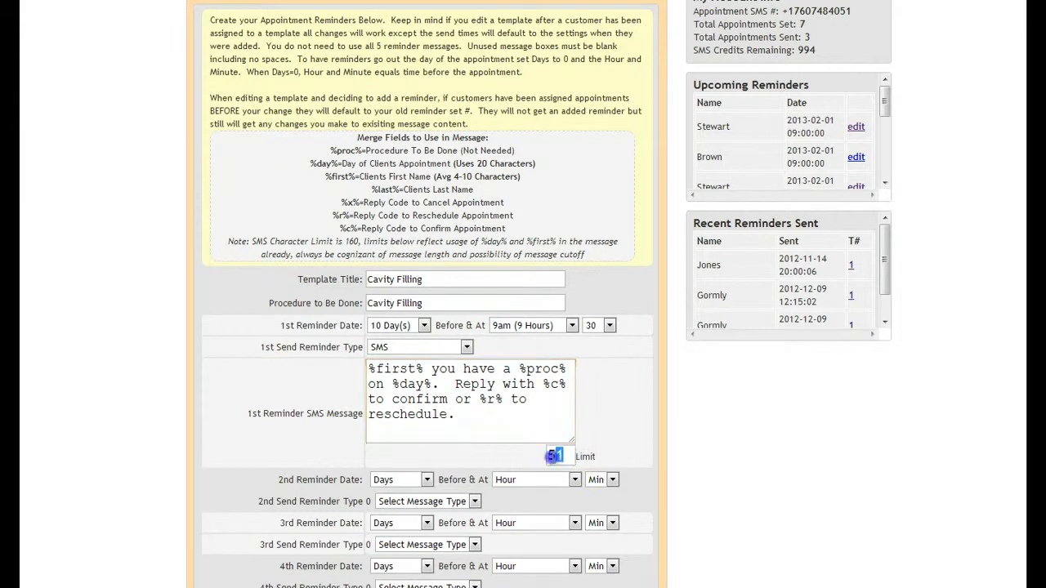
double_click(553, 456)
click(570, 460)
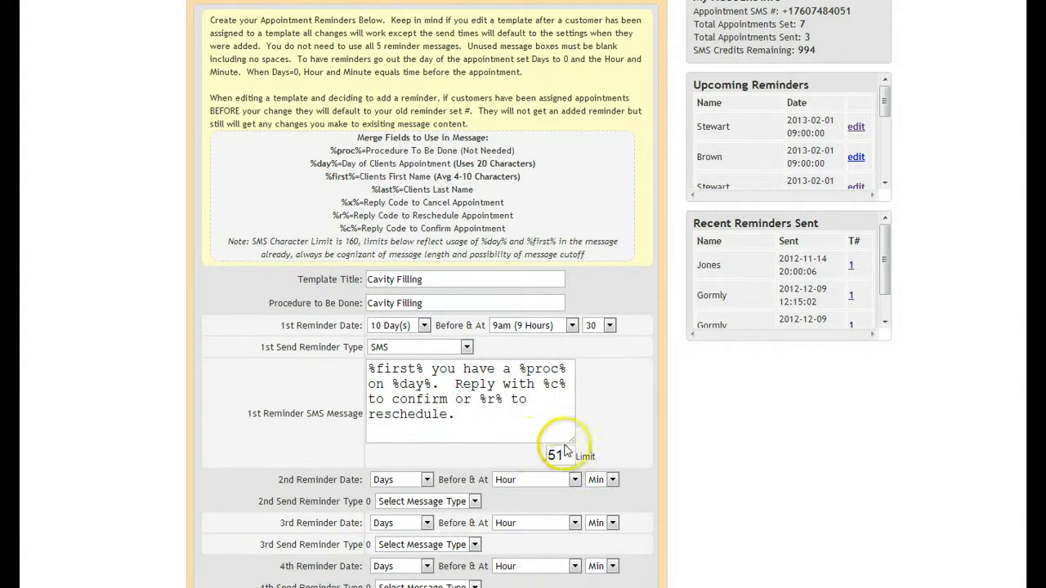
Add five filler characters to the end of the first reminder's SMS message and remove them again to test the character limit
click(521, 418)
text(fffff)
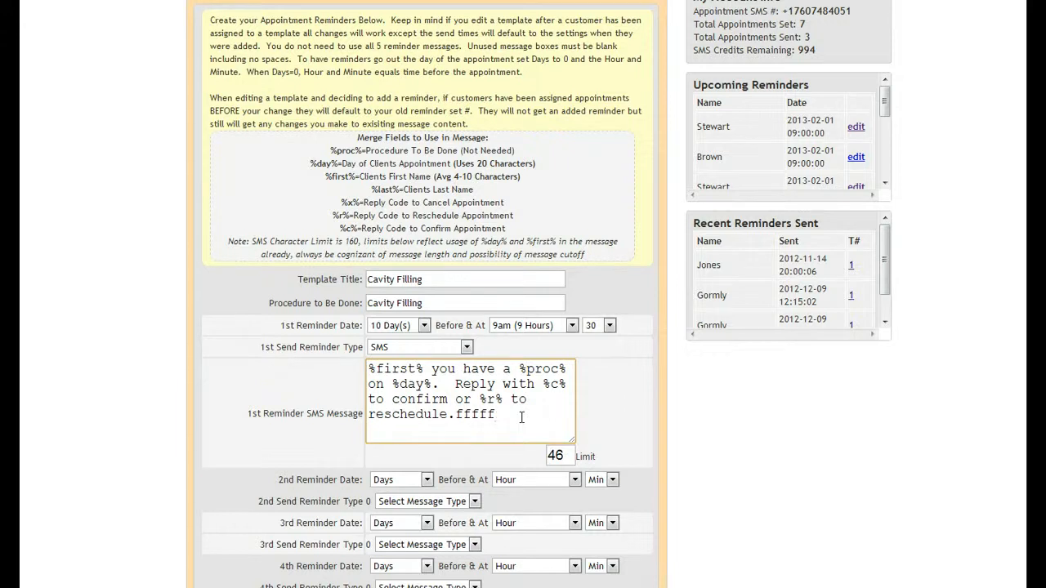
key(BackSpace)
key(BackSpace)
key(BackSpace)
key(BackSpace)
key(BackSpace)
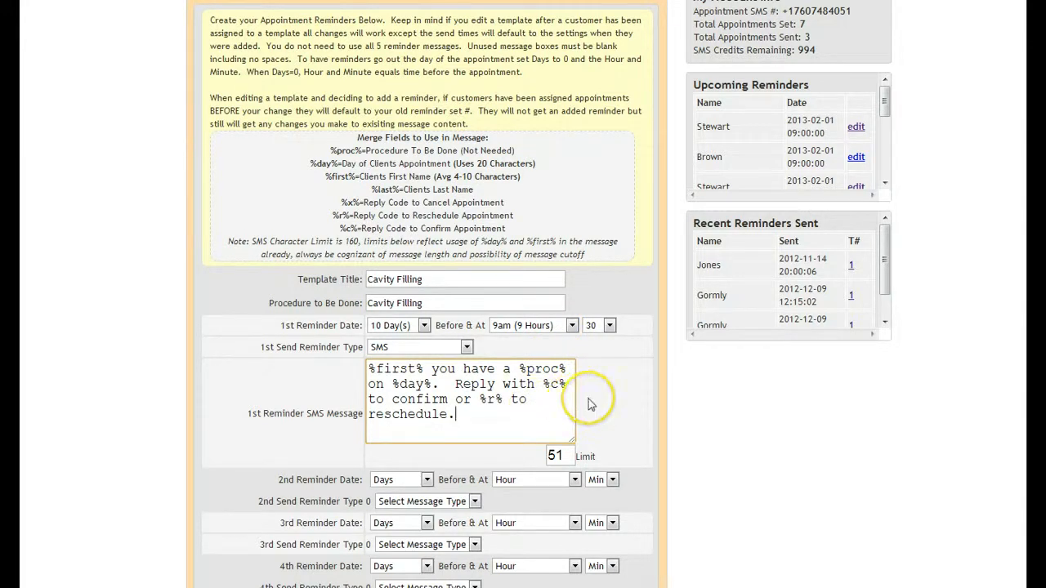
click(634, 402)
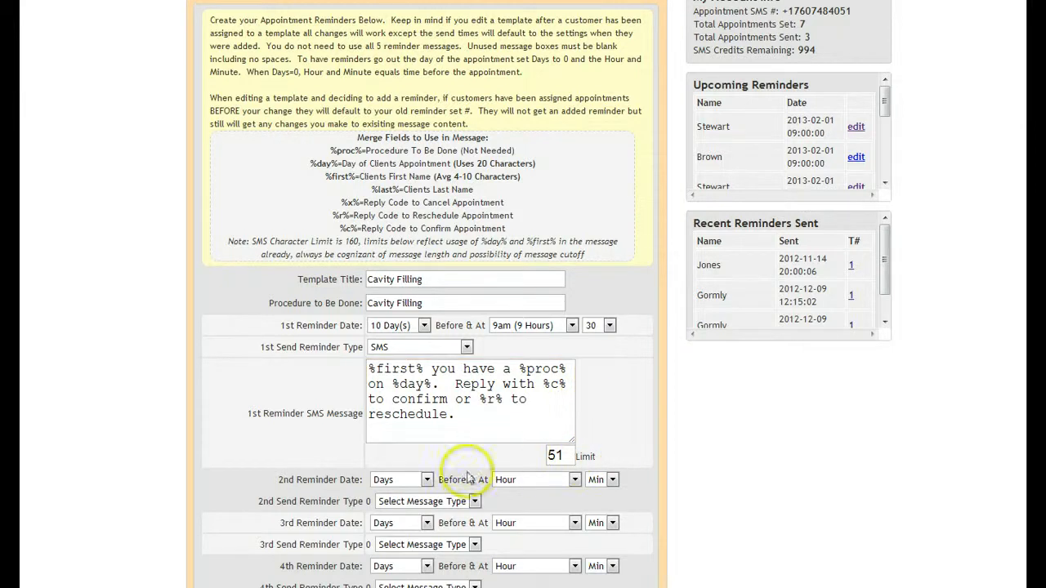
Schedule the second reminder for 3 days before the appointment at 9am, minute 30
click(423, 479)
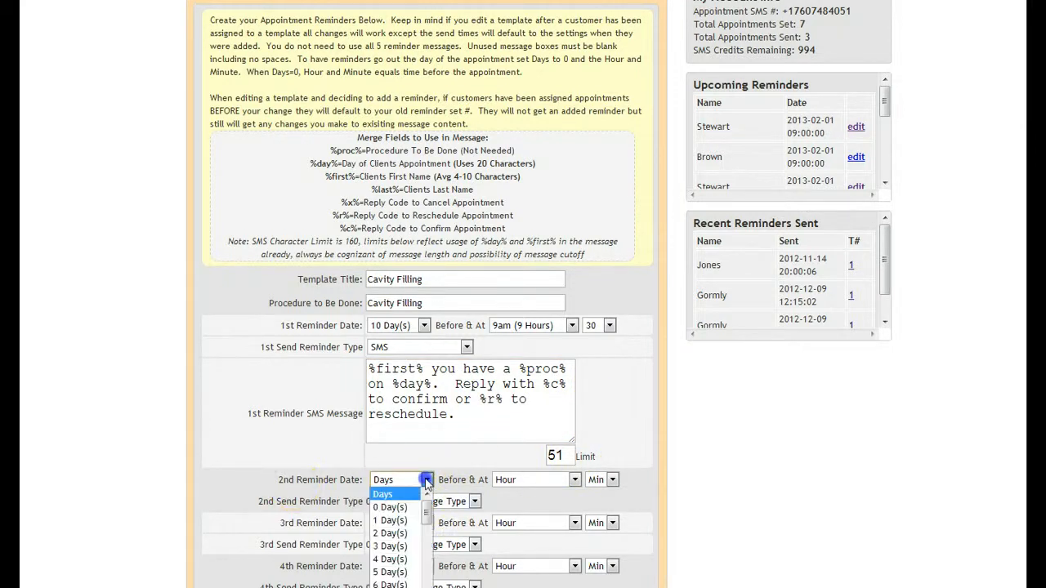
click(391, 546)
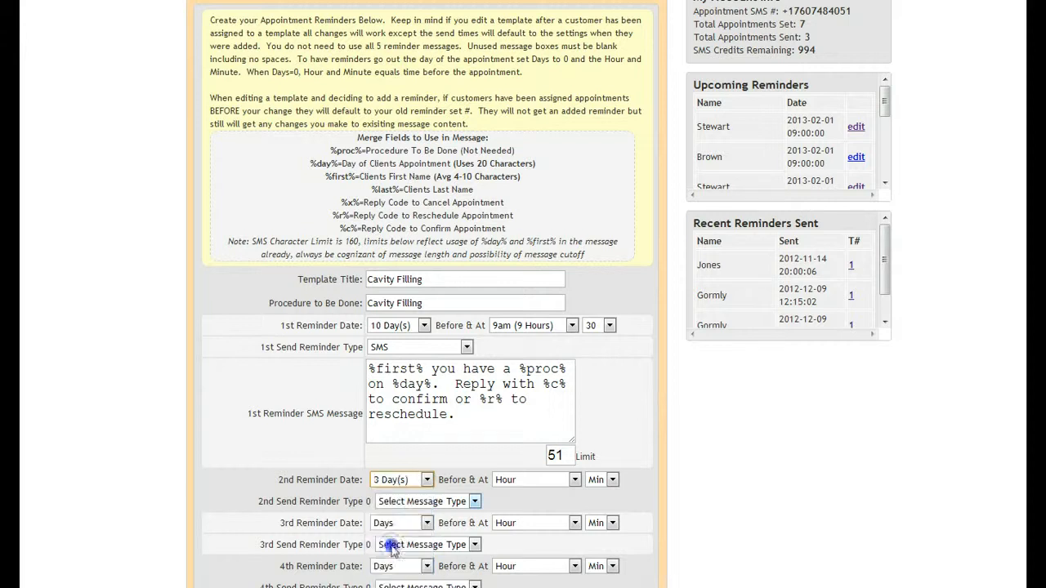
click(551, 485)
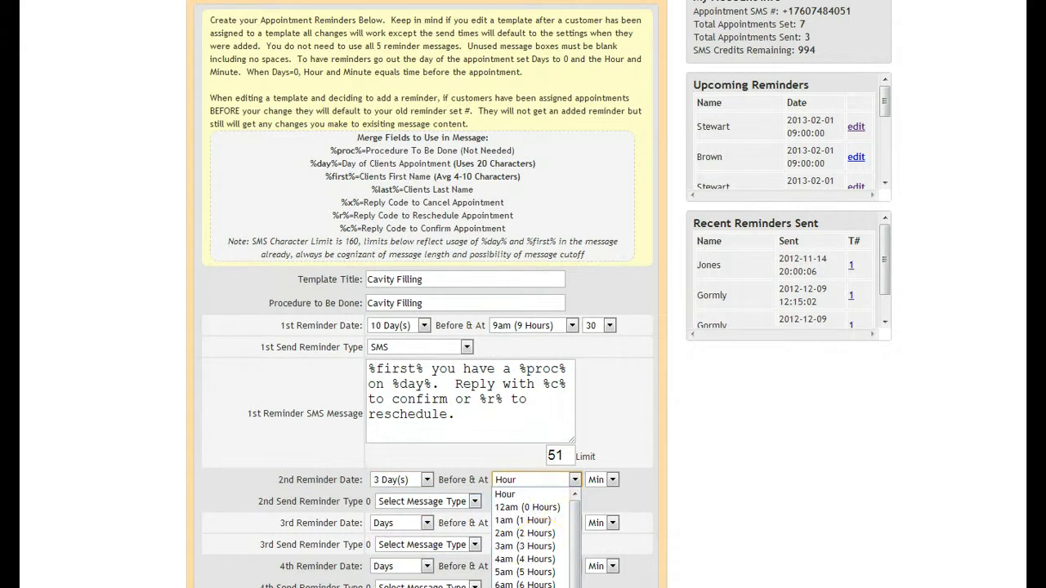
click(531, 587)
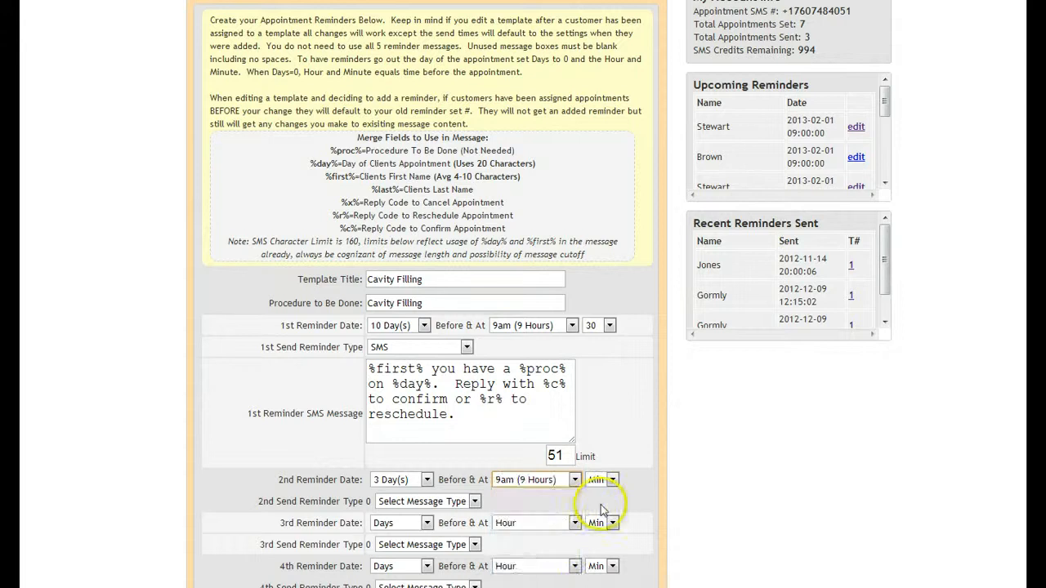
click(608, 482)
click(599, 533)
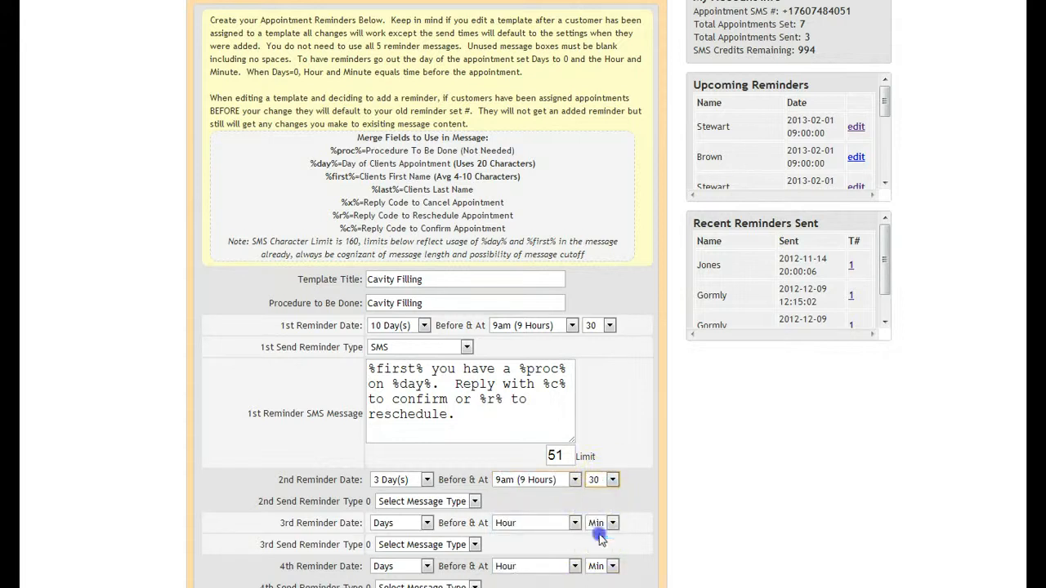
Make the second reminder an SMS and copy the first reminder's message text into it
click(471, 502)
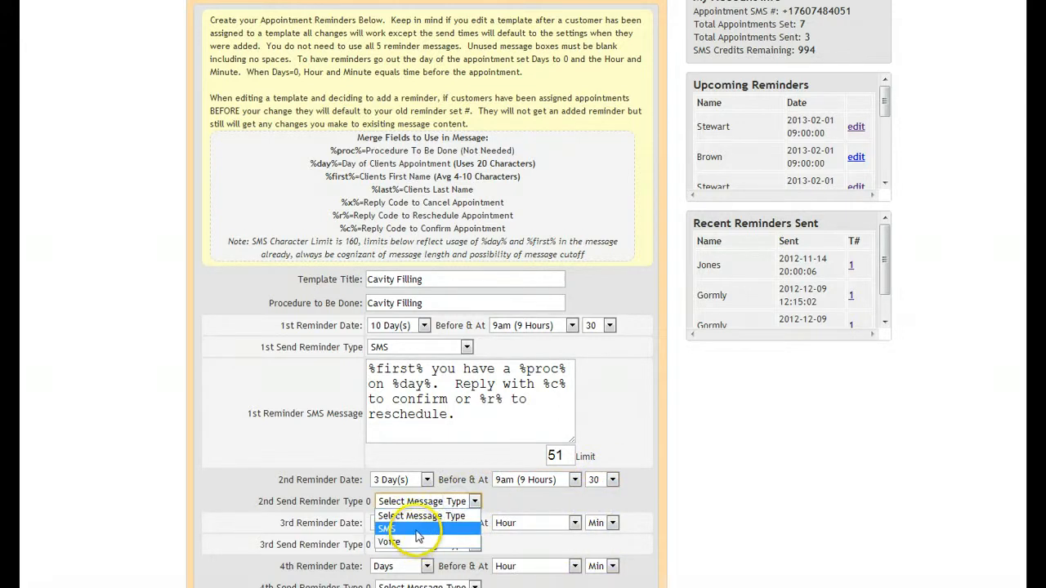
click(416, 529)
drag(455, 416, 322, 373)
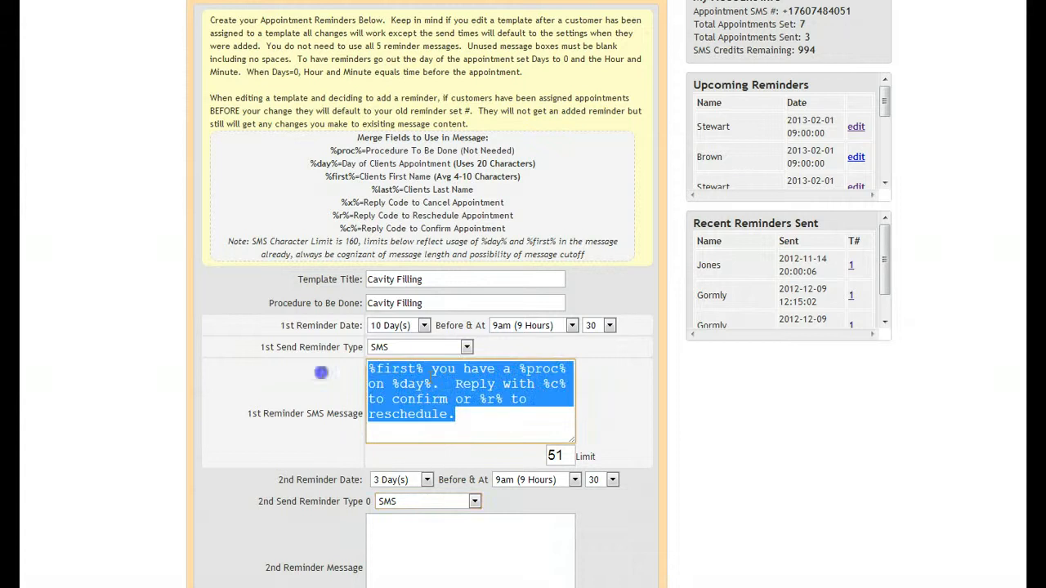
right_click(482, 384)
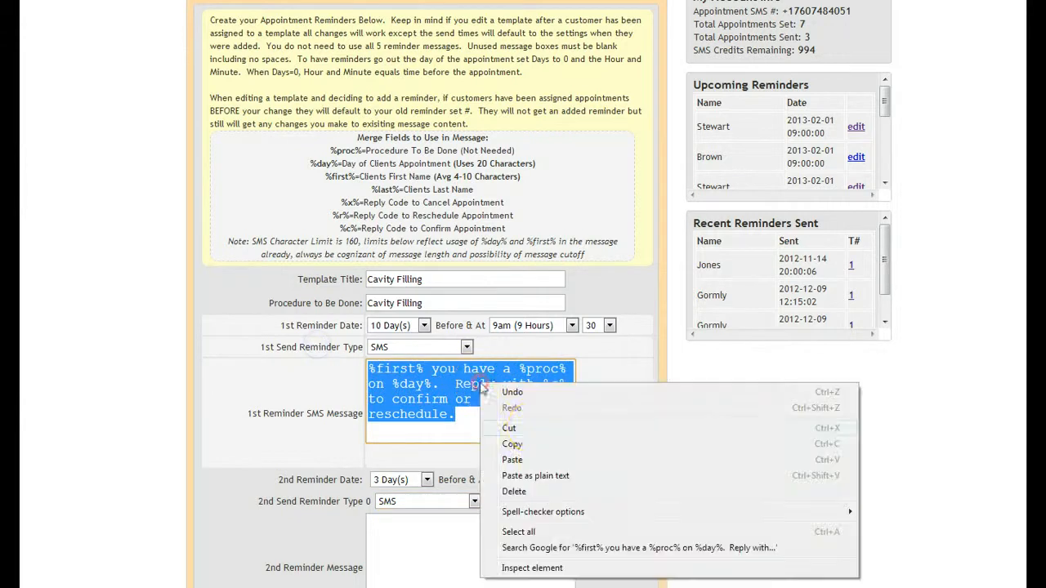
click(531, 446)
click(427, 536)
right_click(425, 540)
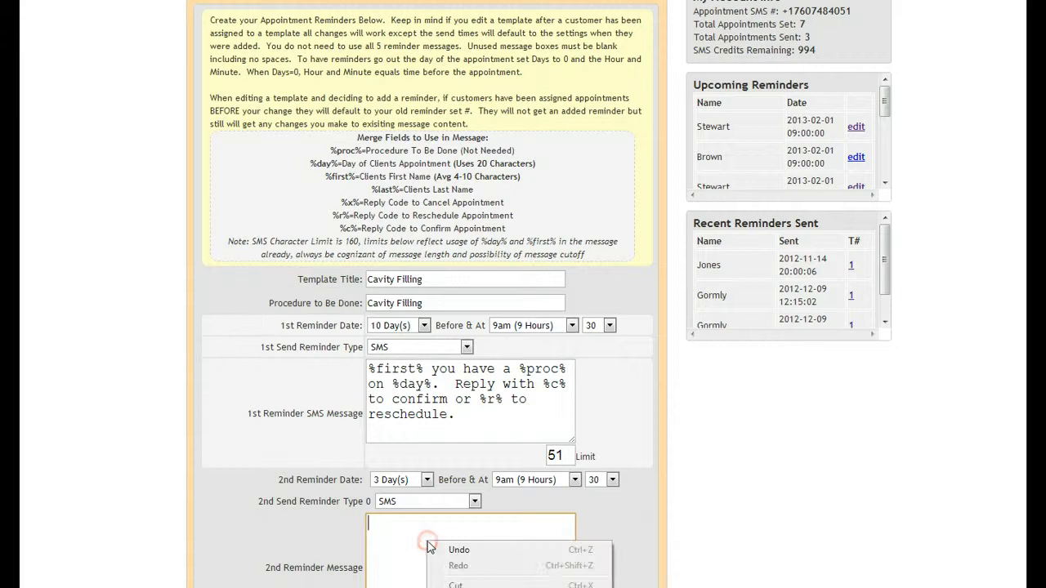
click(522, 587)
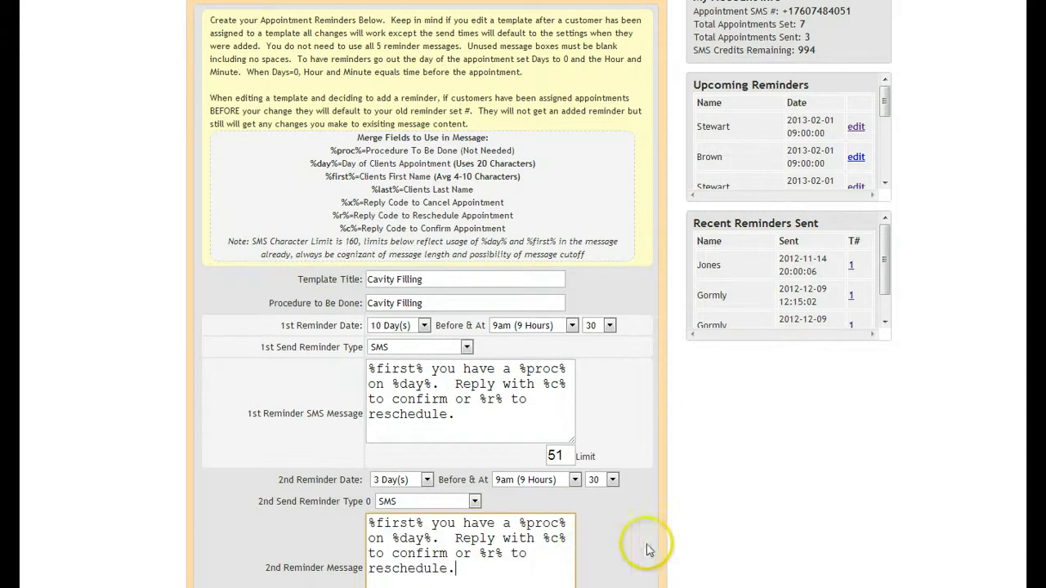
Schedule the third reminder for the appointment day with 0 days, 1 hour and 30 minutes
scroll(672, 541, down, 4)
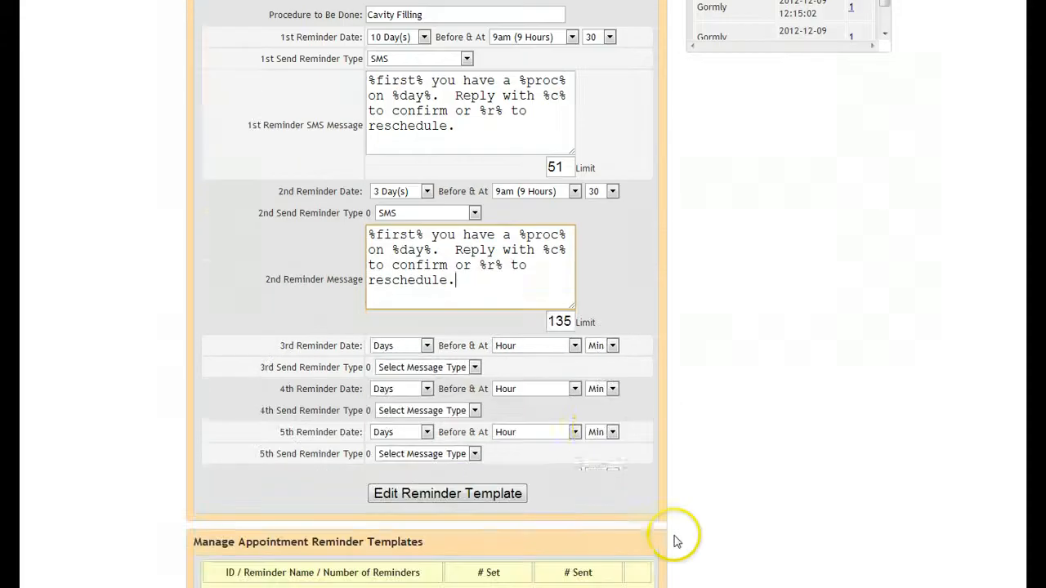
click(425, 345)
click(390, 373)
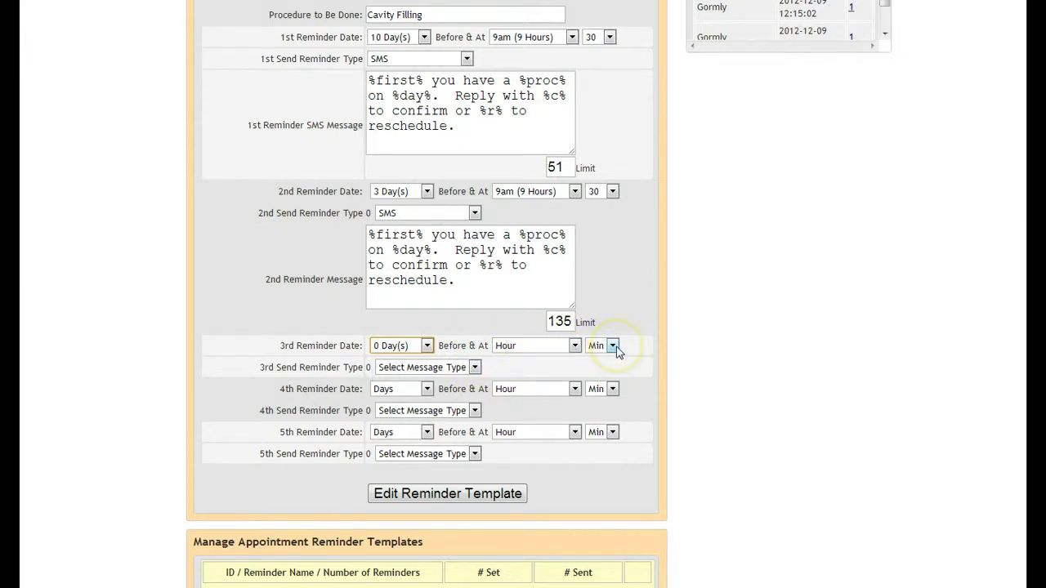
click(575, 347)
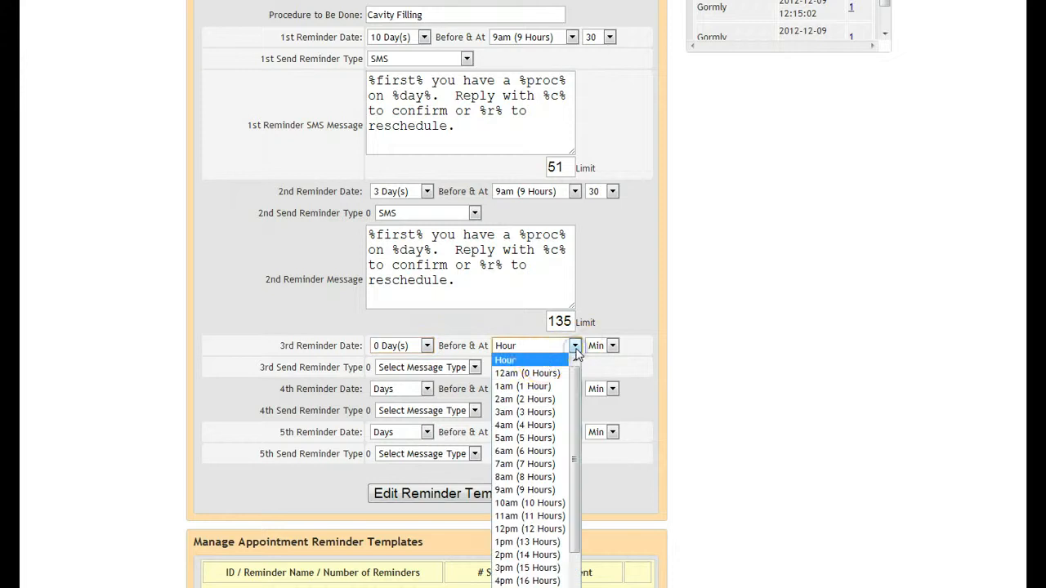
click(515, 386)
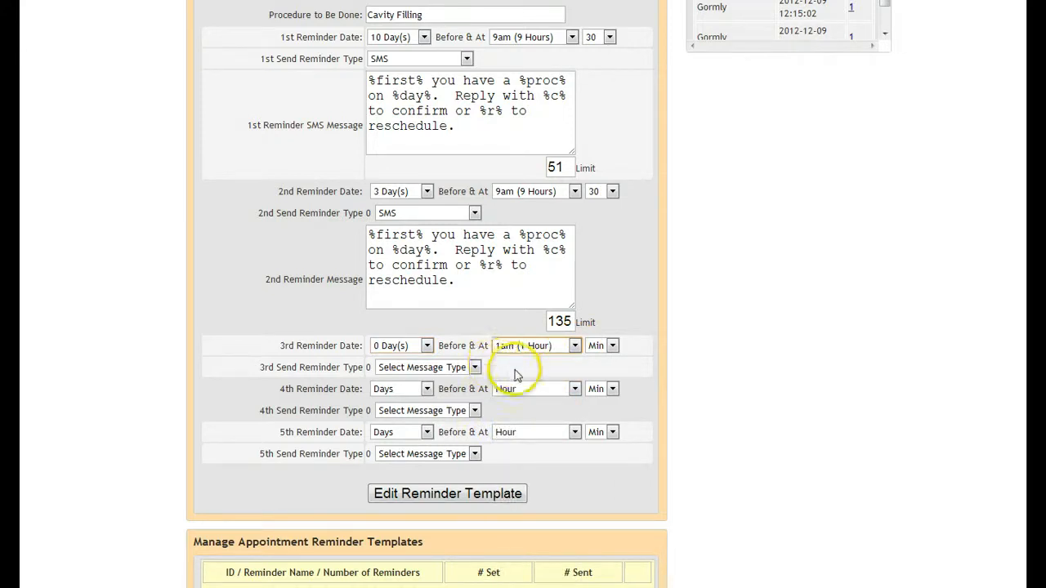
click(611, 348)
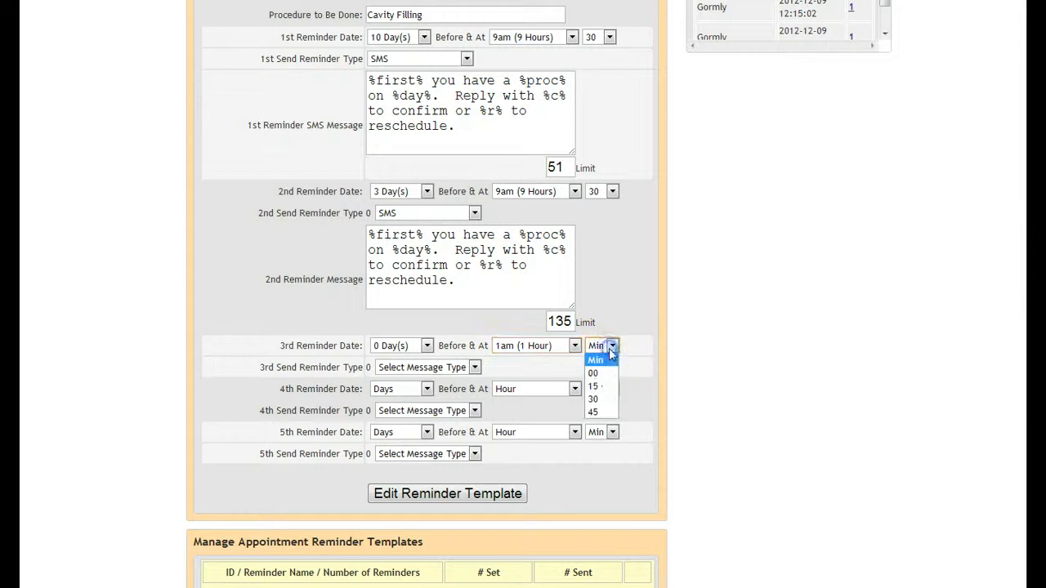
click(594, 374)
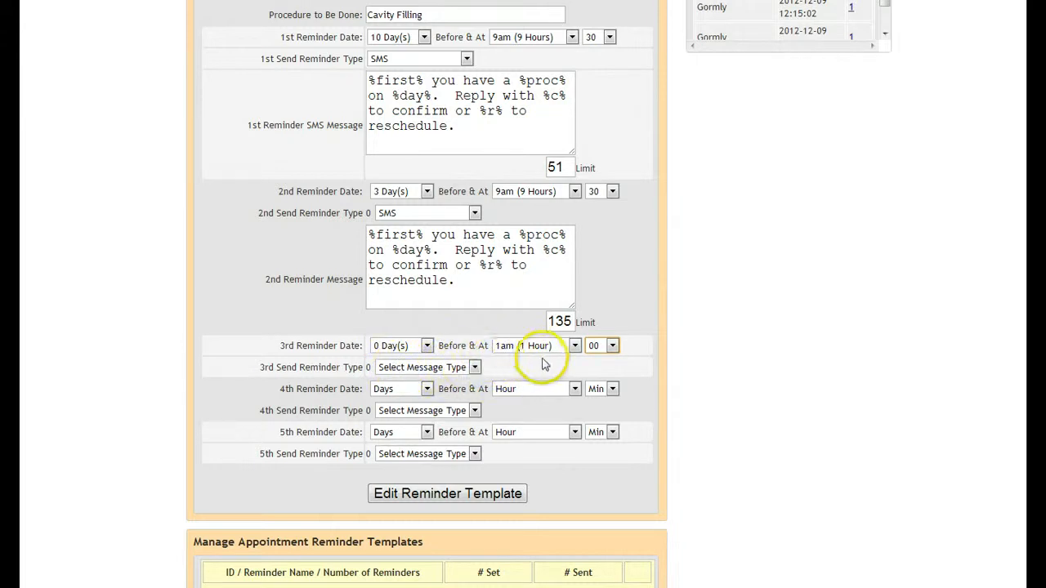
click(612, 346)
click(594, 400)
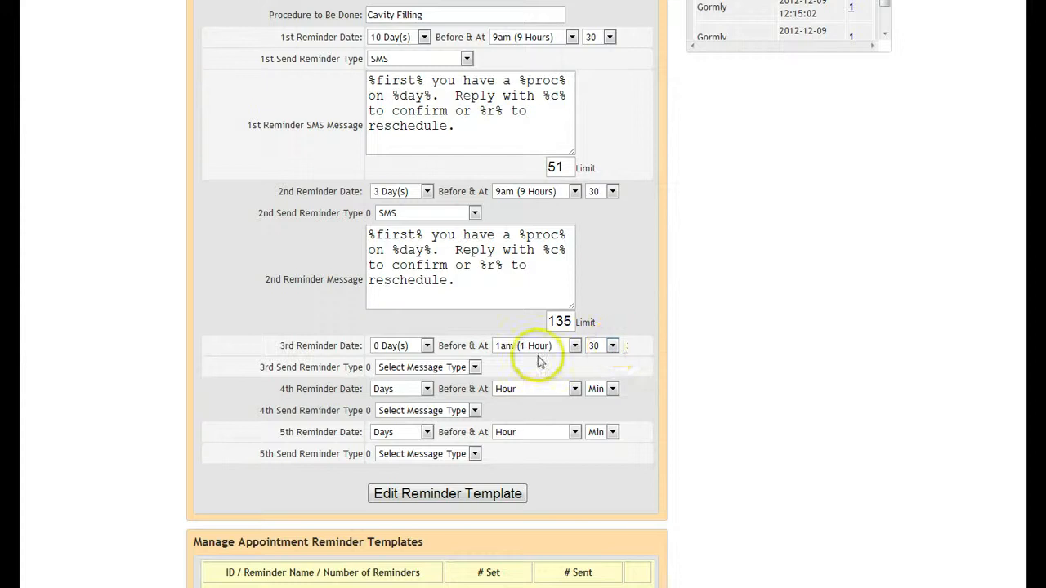
Make the third reminder an SMS and copy the second reminder's message text into it
click(475, 368)
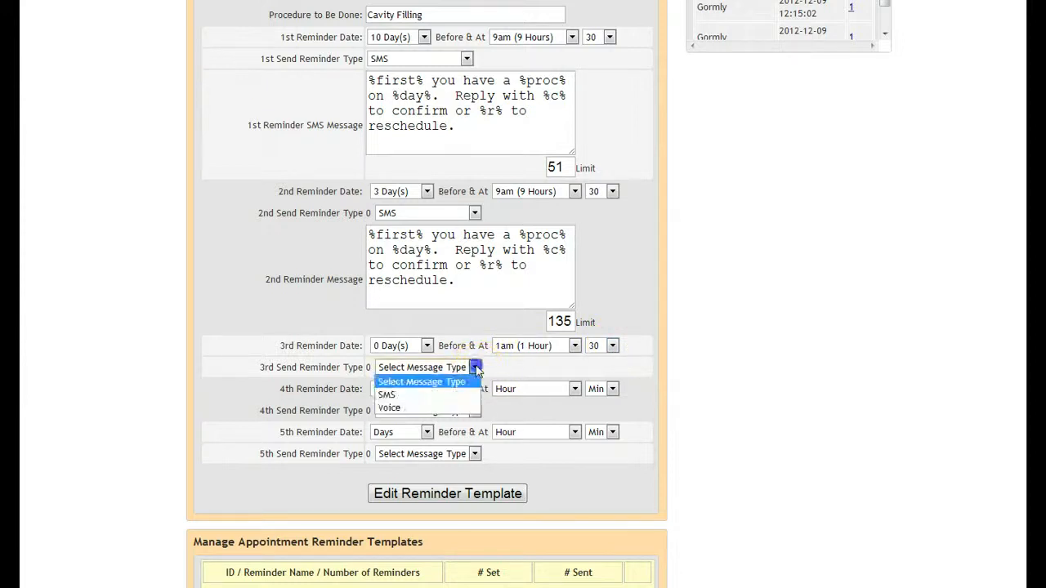
click(404, 397)
drag(479, 285, 340, 217)
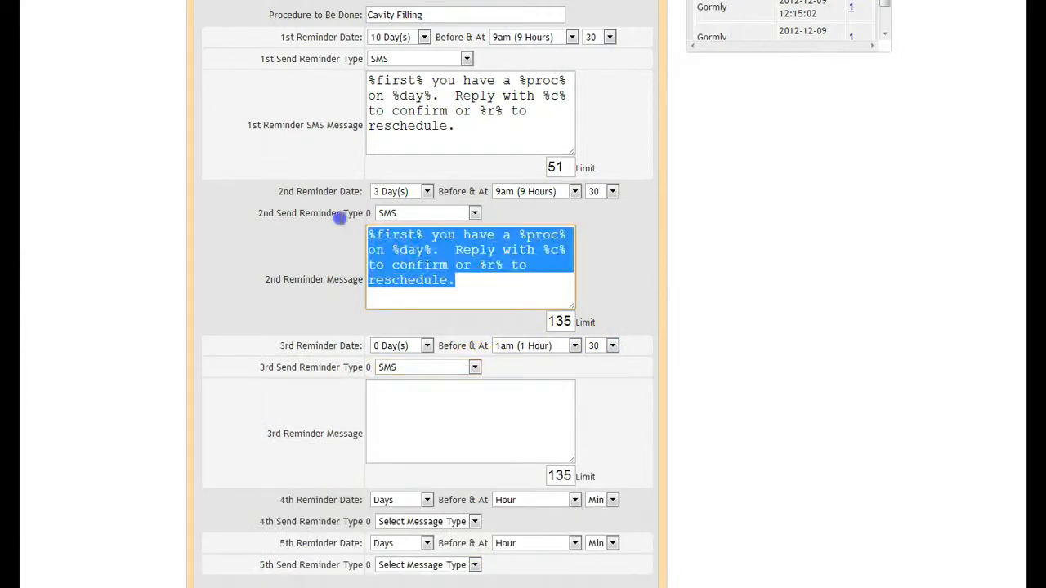
right_click(421, 254)
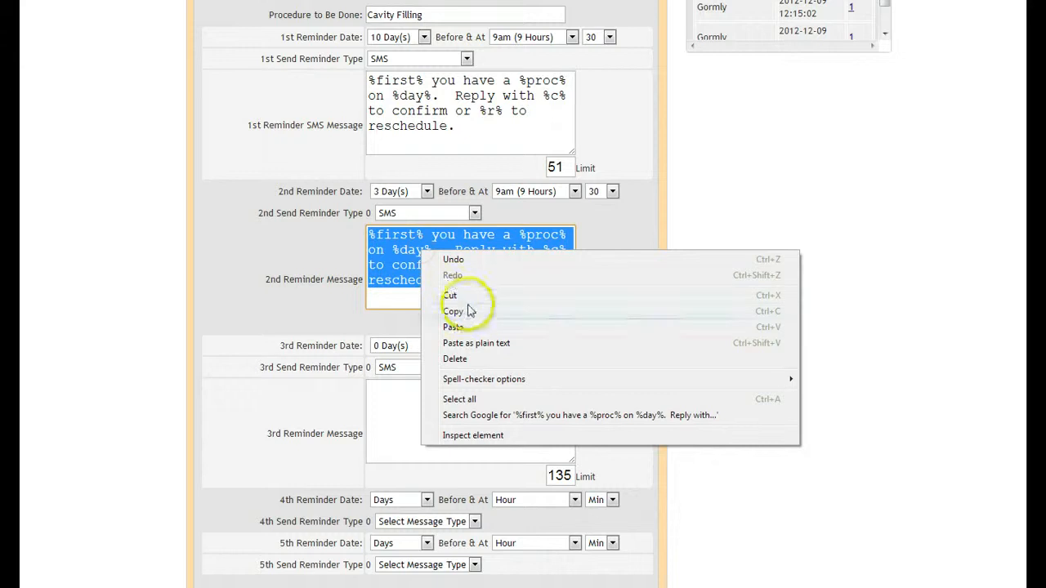
click(467, 307)
click(445, 390)
right_click(443, 390)
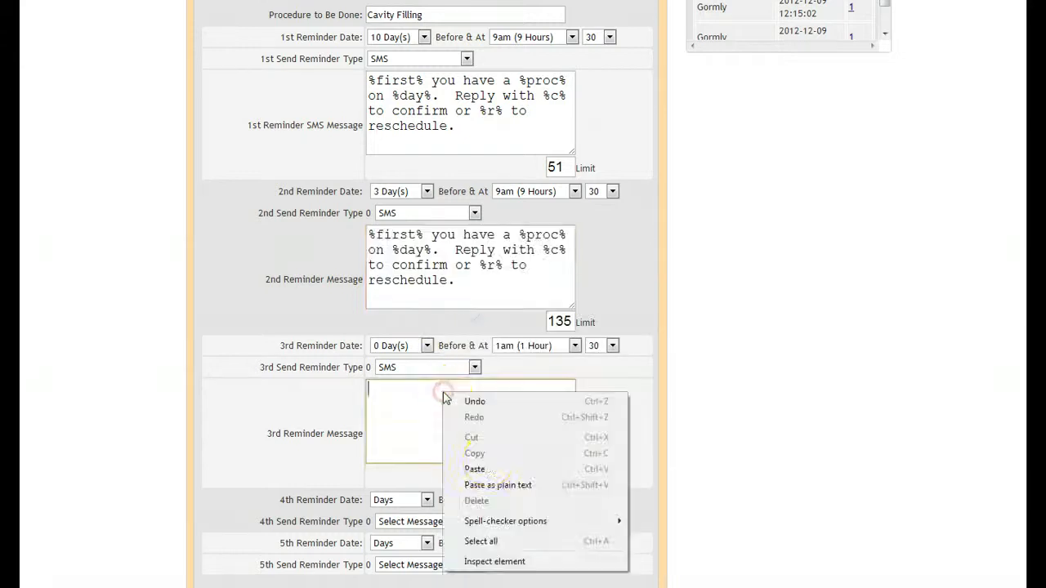
click(474, 469)
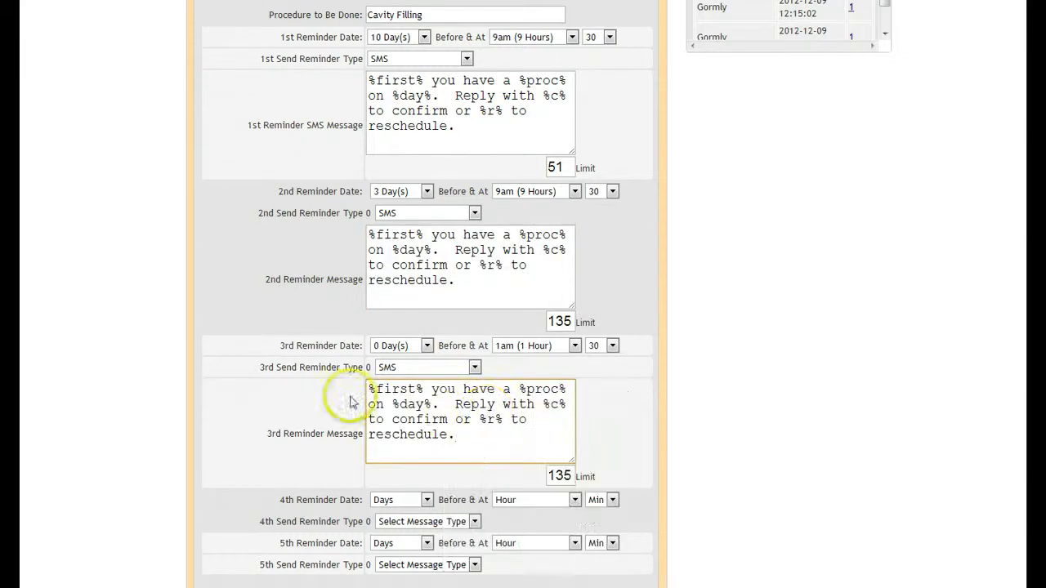
Replace "on %day%" with "today" in the third reminder's message
click(435, 404)
key(BackSpace)
key(BackSpace)
key(BackSpace)
key(BackSpace)
key(BackSpace)
key(BackSpace)
key(BackSpace)
key(BackSpace)
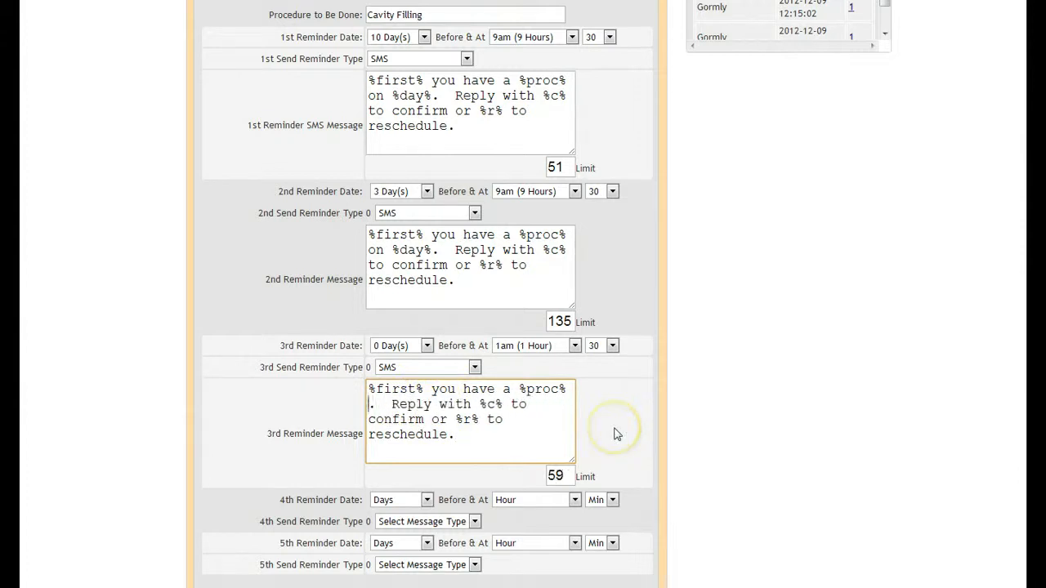
text(today)
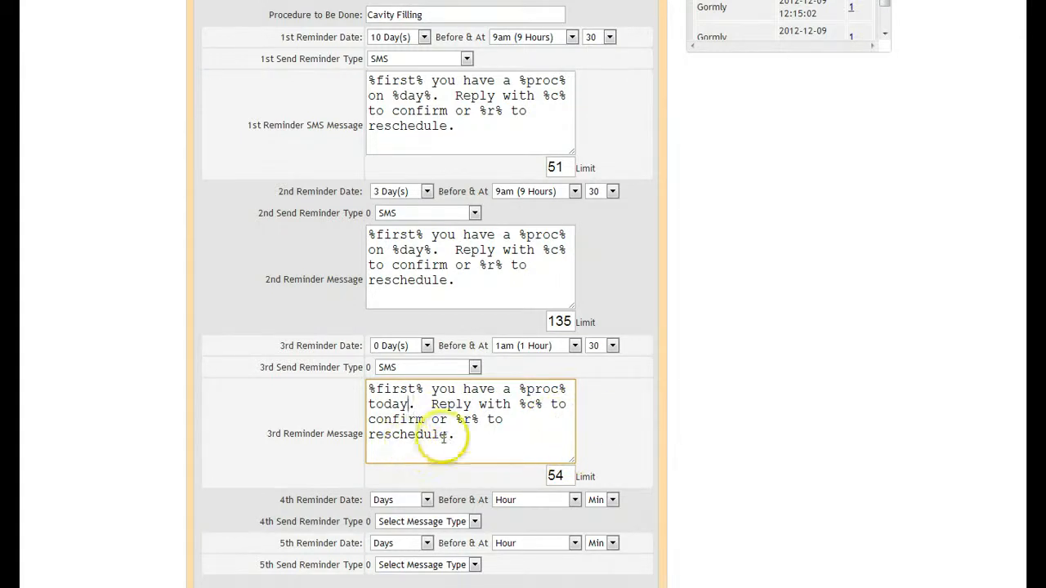
click(503, 439)
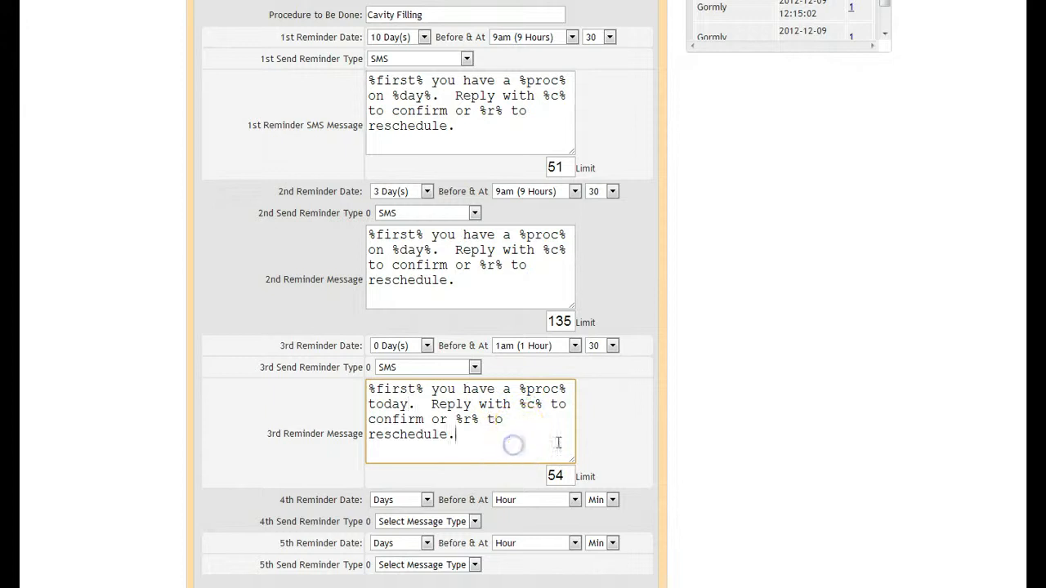
Leave the fourth and fifth reminders blank and save the edited Cavity Filling reminder template
scroll(660, 474, down, 3)
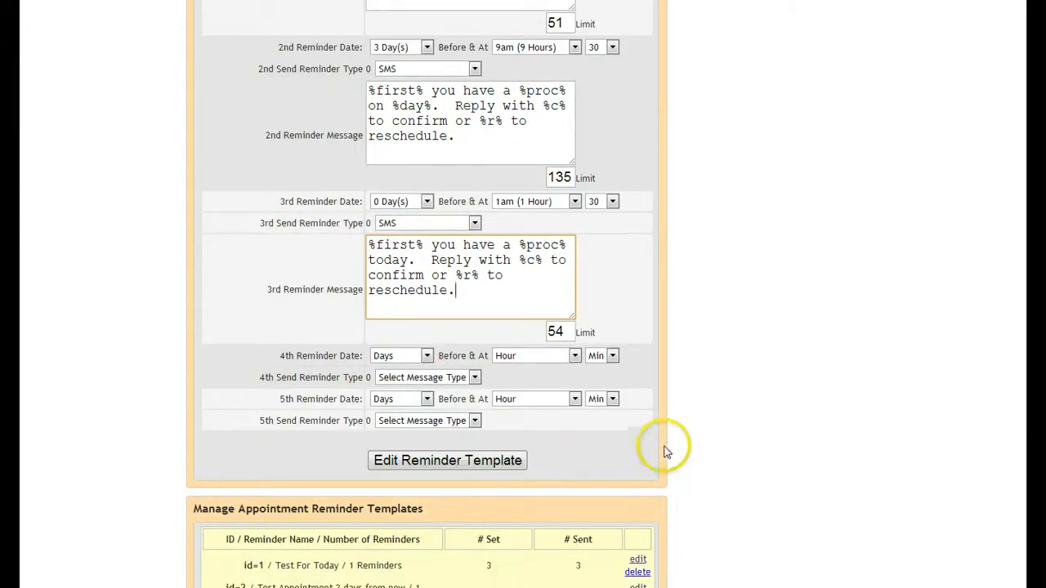
scroll(651, 418, up, 3)
scroll(648, 419, down, 3)
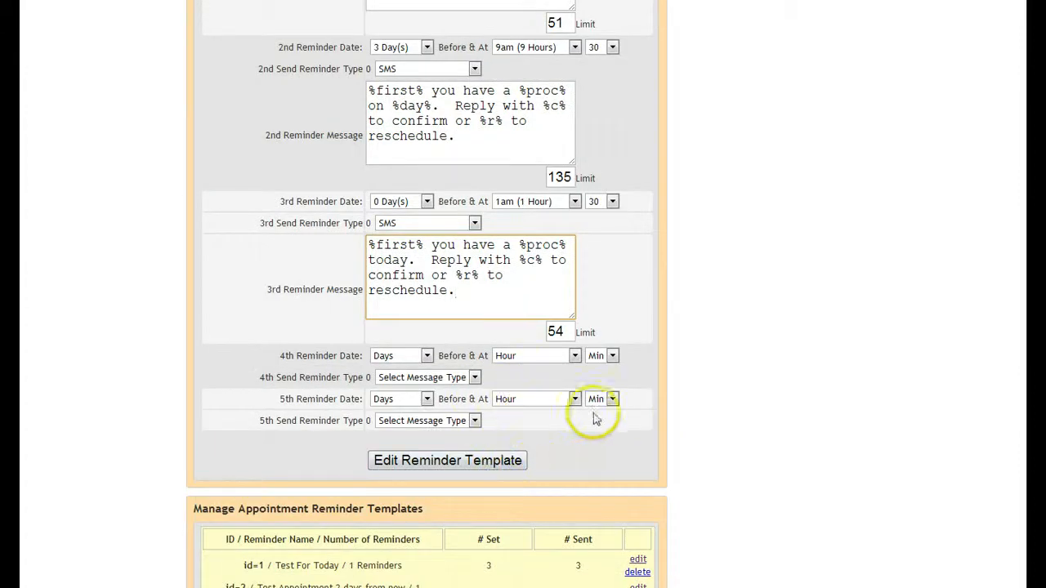
scroll(609, 450, down, 3)
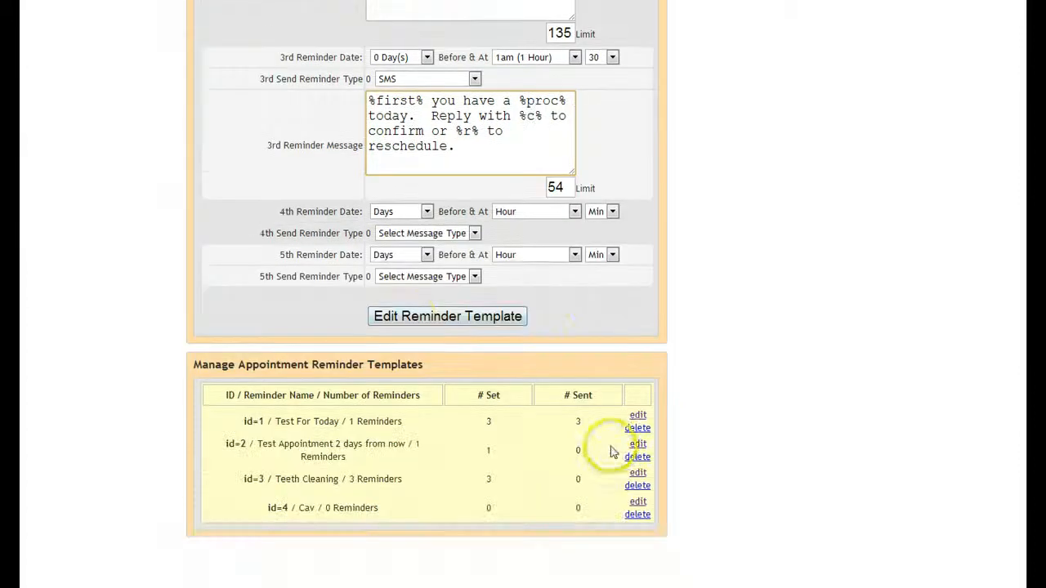
click(425, 317)
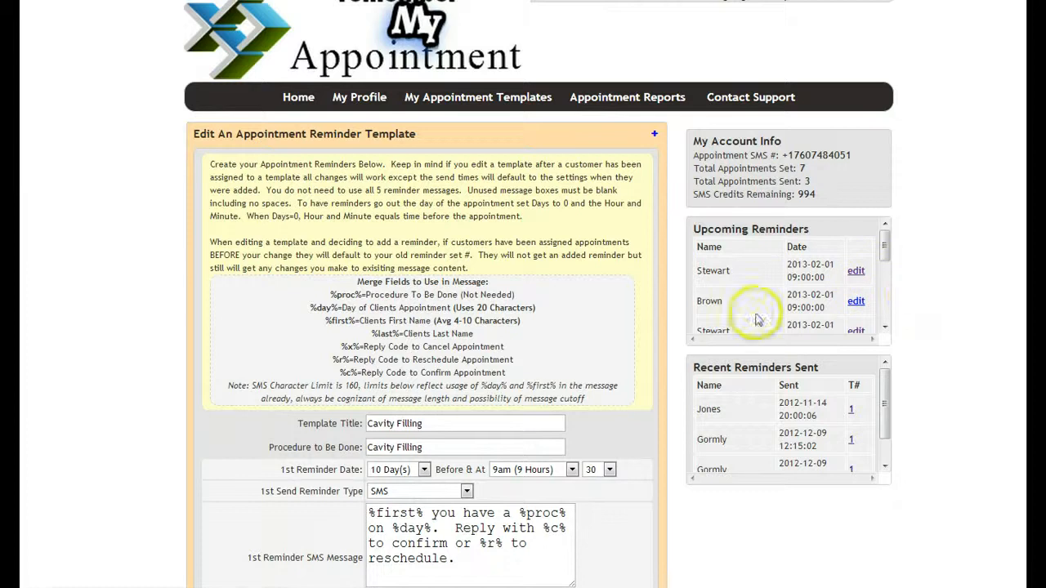
Check the Cavity Filling entry in the list of reminder templates and review the saved template's settings
scroll(662, 392, down, 12)
scroll(664, 418, down, 4)
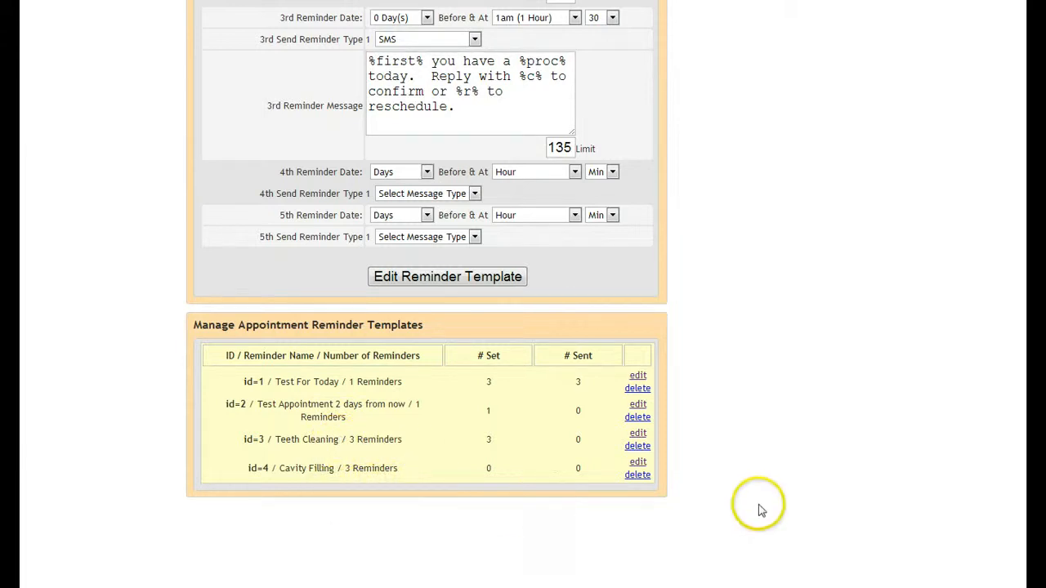
scroll(751, 501, up, 10)
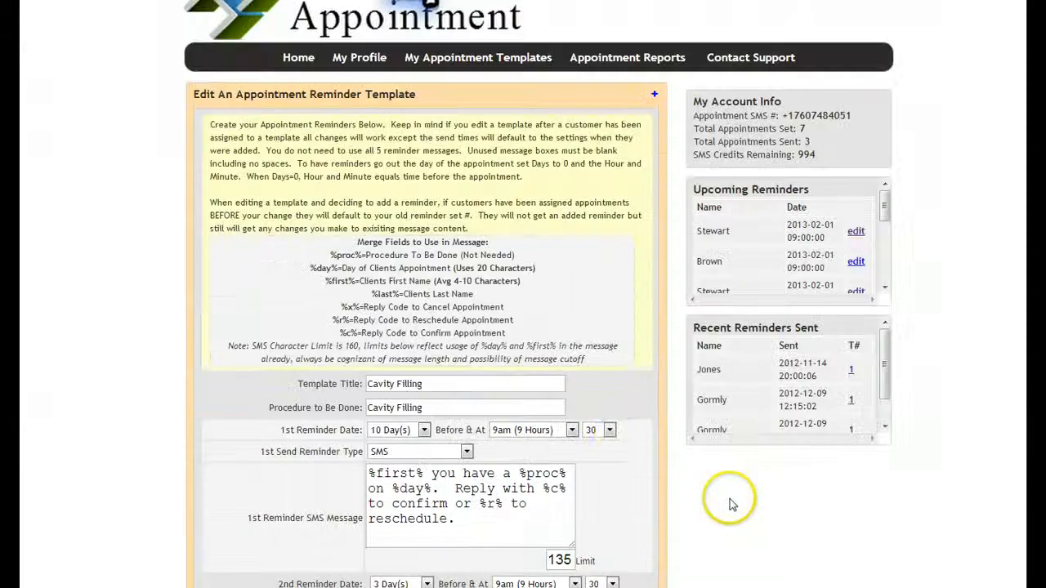
scroll(623, 462, down, 3)
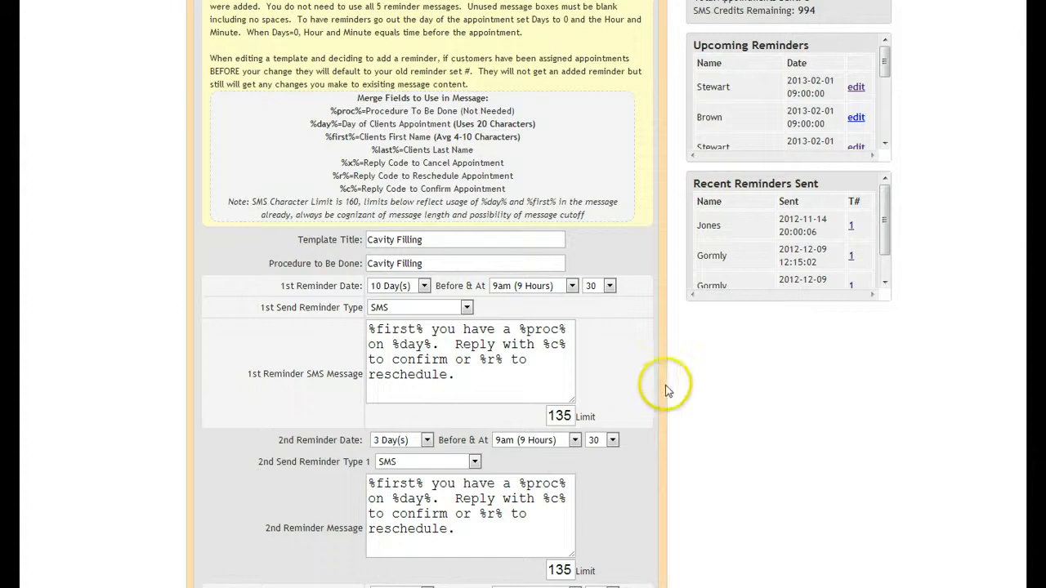
scroll(733, 455, up, 3)
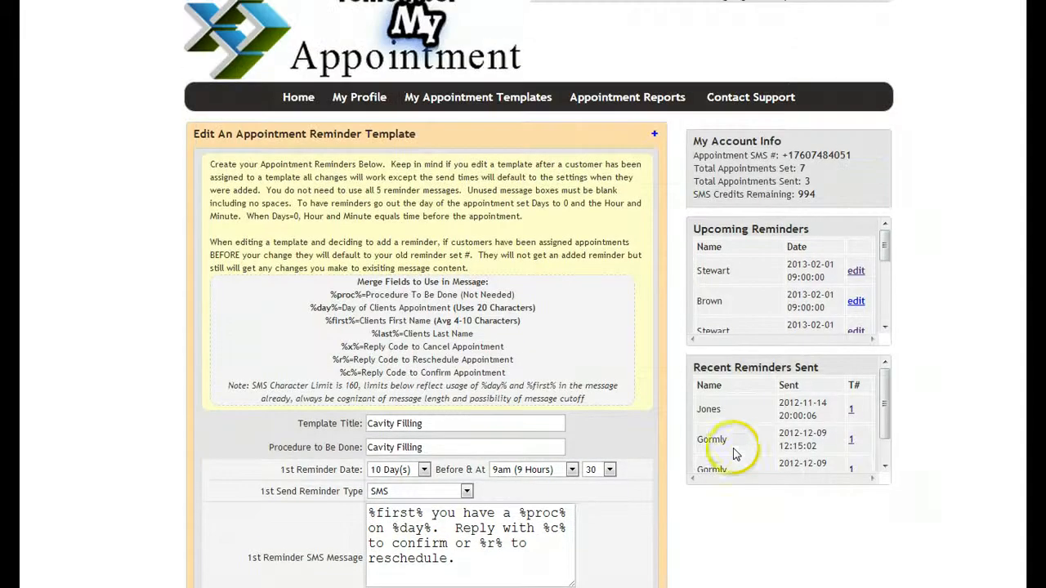